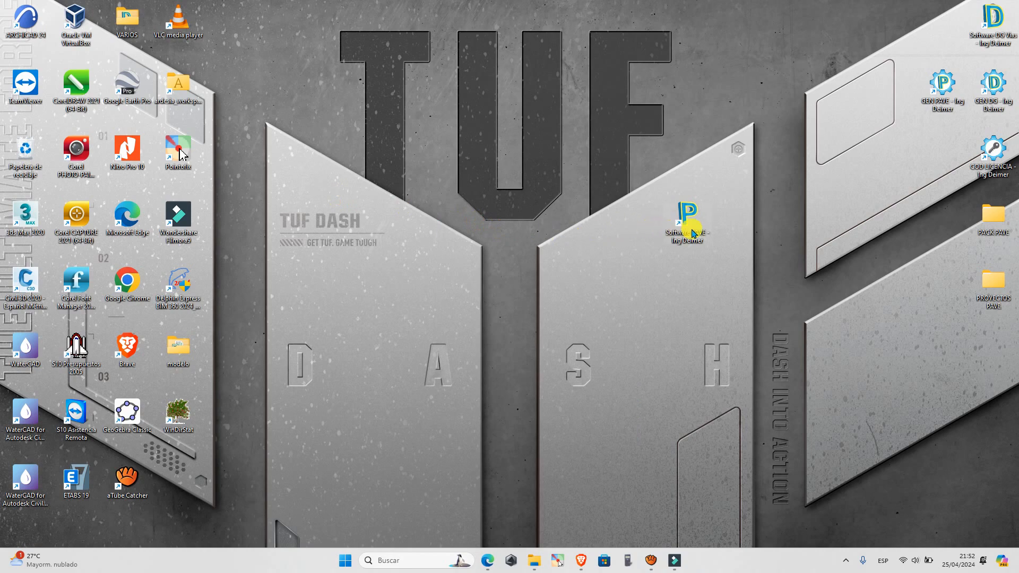
Launch Software PAVE in a maximized window, then load and start the saved project PAVIMENTO FLEXIBLE.
{"action": "double_click", "coordinate": [693, 234]}
{"action": "left_click", "coordinate": [812, 75]}
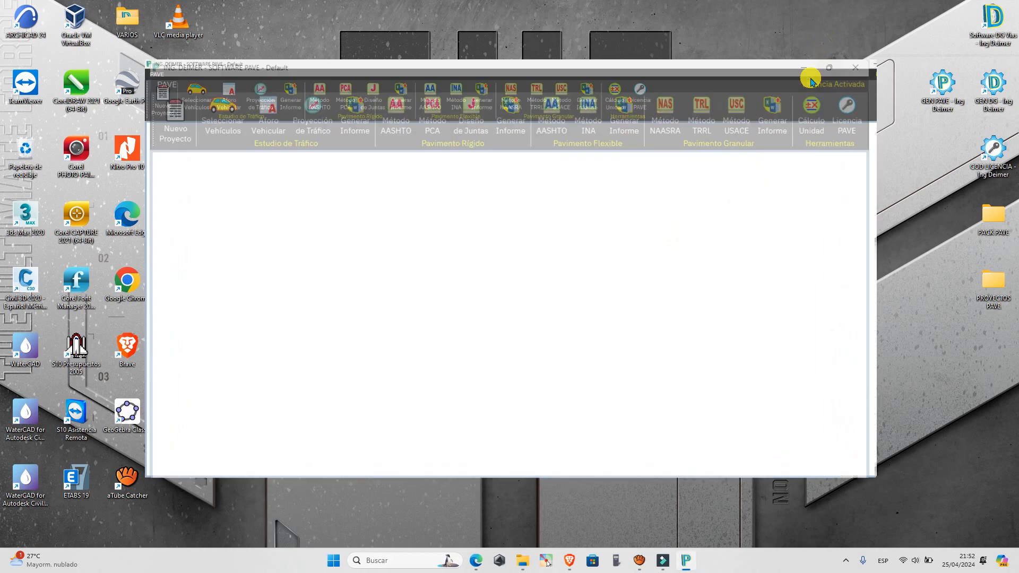
{"action": "left_click", "coordinate": [24, 52]}
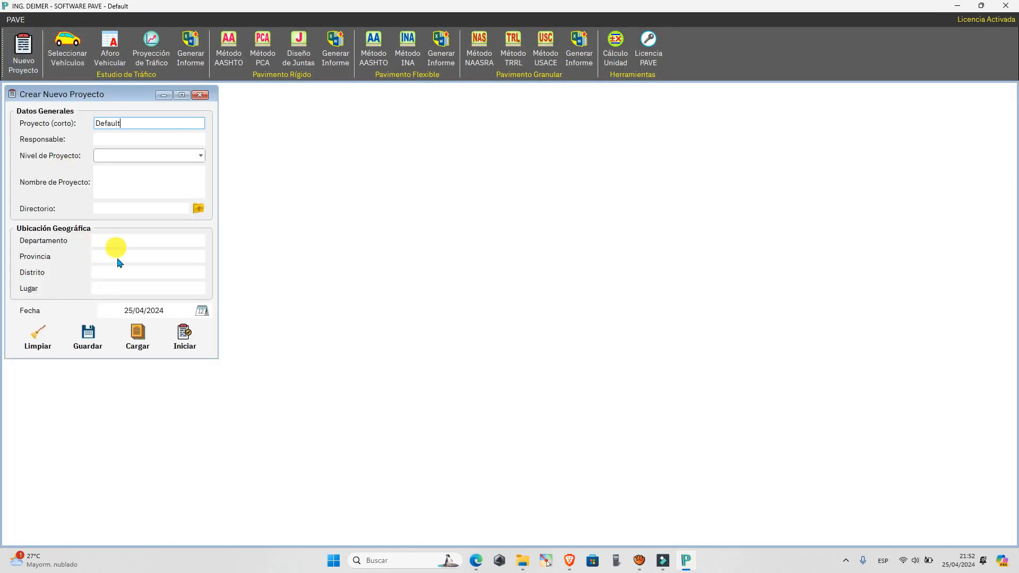
{"action": "left_click", "coordinate": [137, 334]}
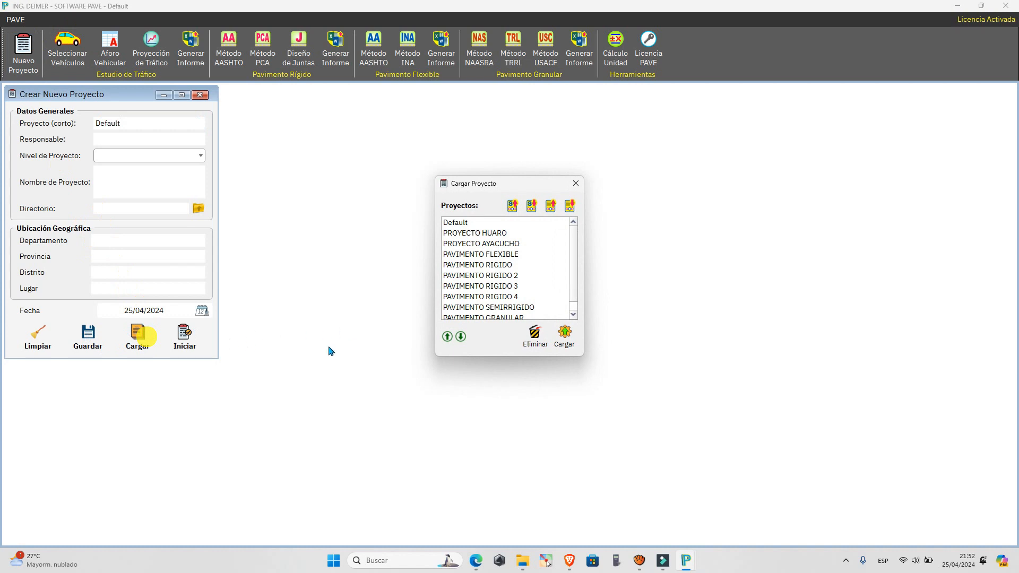
{"action": "left_click", "coordinate": [488, 256]}
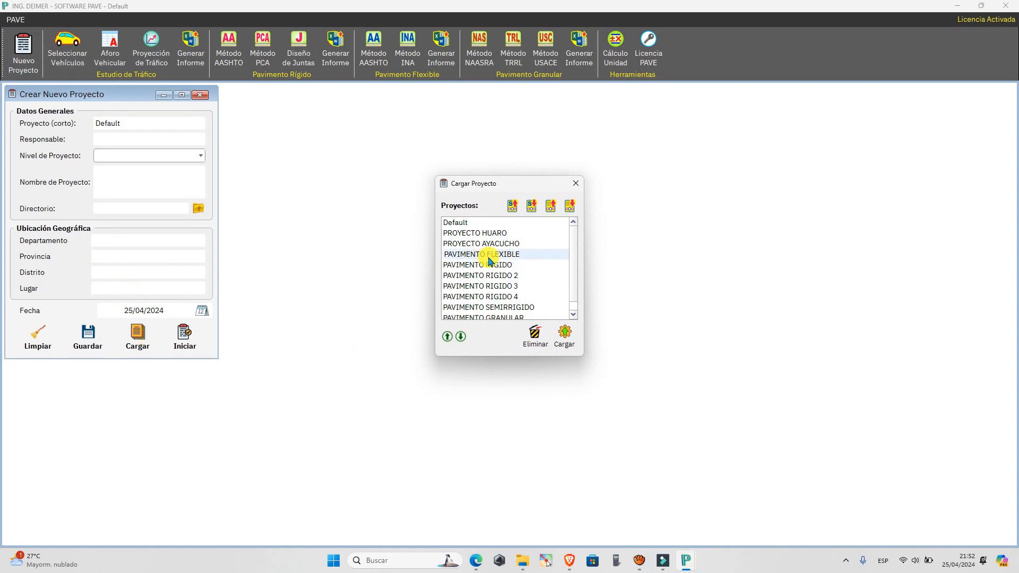
{"action": "double_click", "coordinate": [489, 256]}
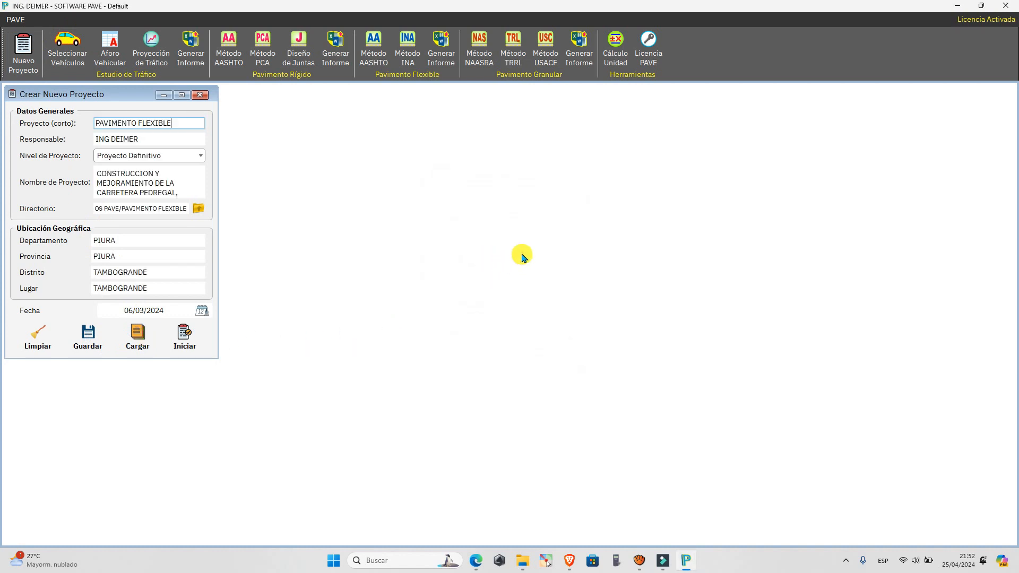
{"action": "left_click", "coordinate": [200, 345]}
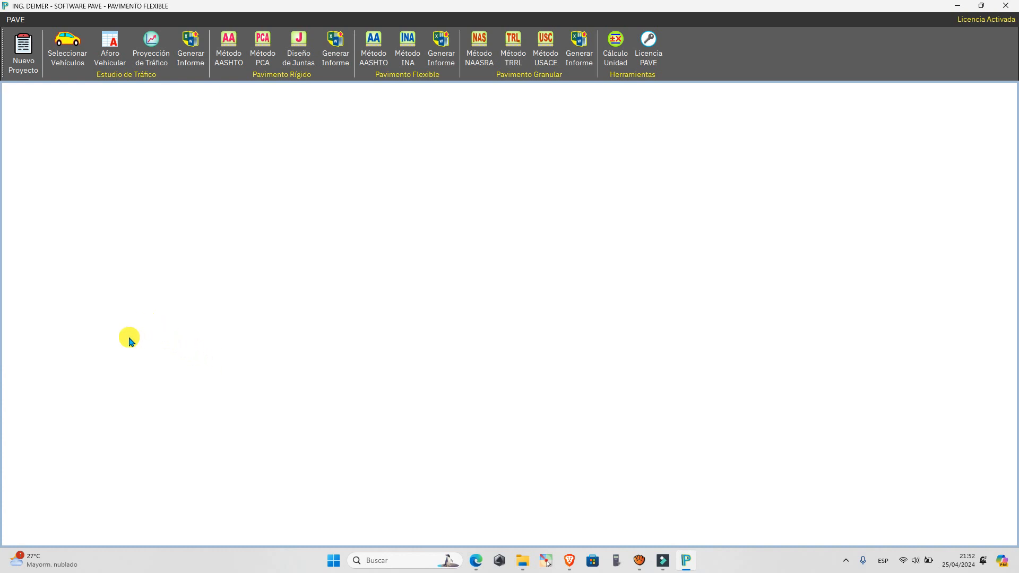
Open the AASHTO 93 flexible pavement design and set the ESALs to 2500000.
{"action": "left_click", "coordinate": [385, 65]}
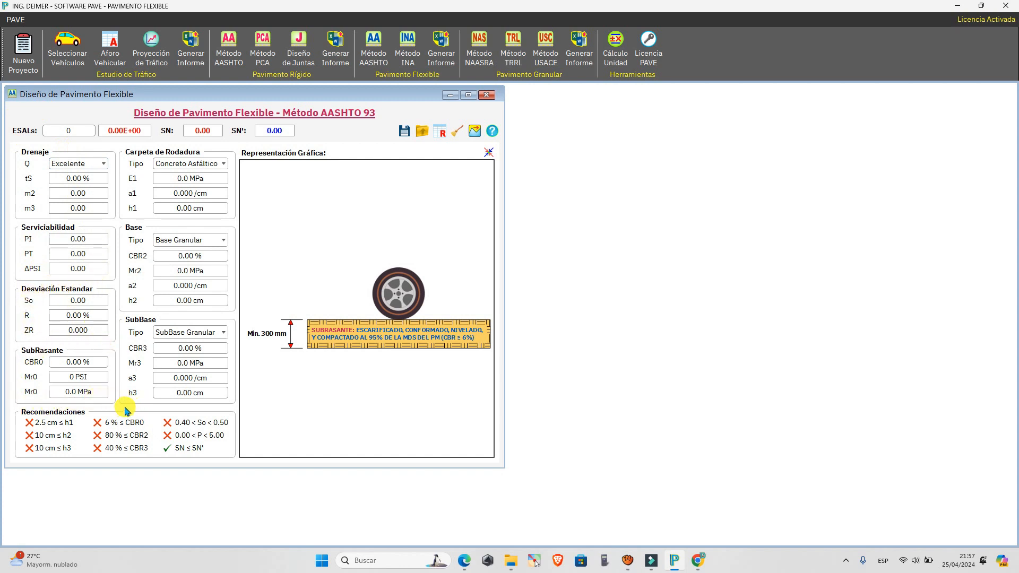
{"action": "left_click", "coordinate": [67, 132]}
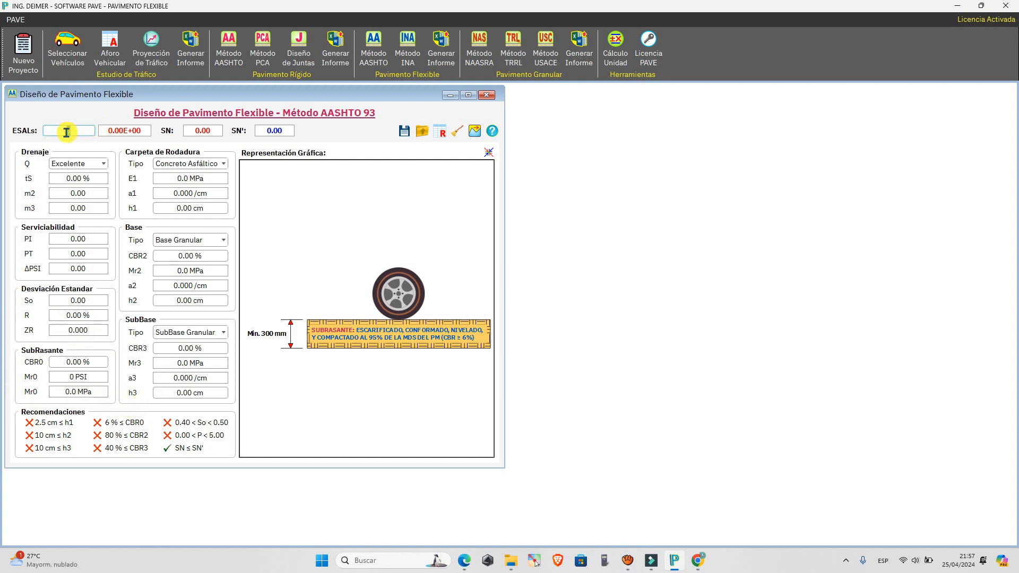
{"action": "type", "text": "2500000"}
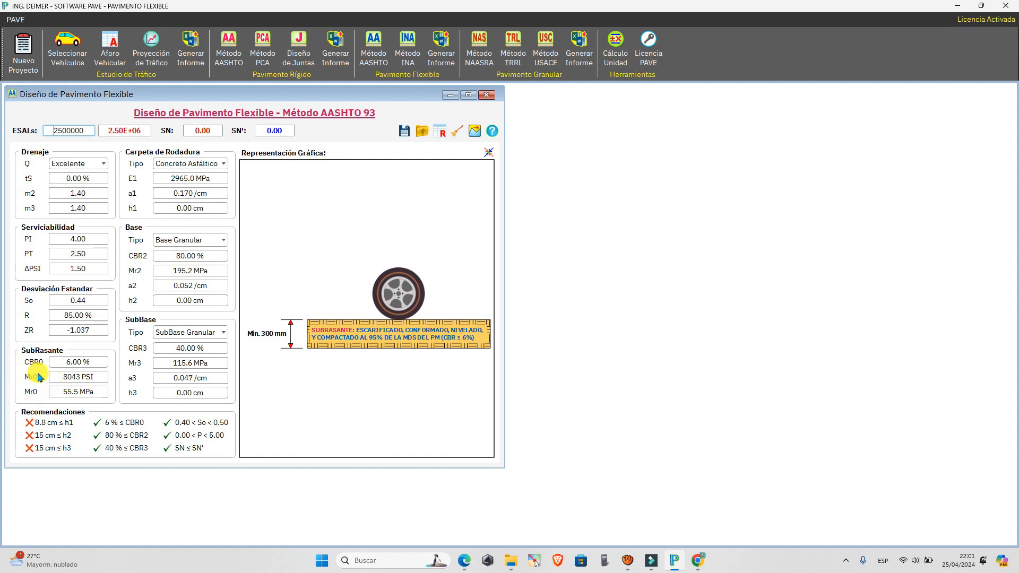
Set the subgrade CBR0 to 9.50 %.
{"action": "left_click", "coordinate": [64, 358]}
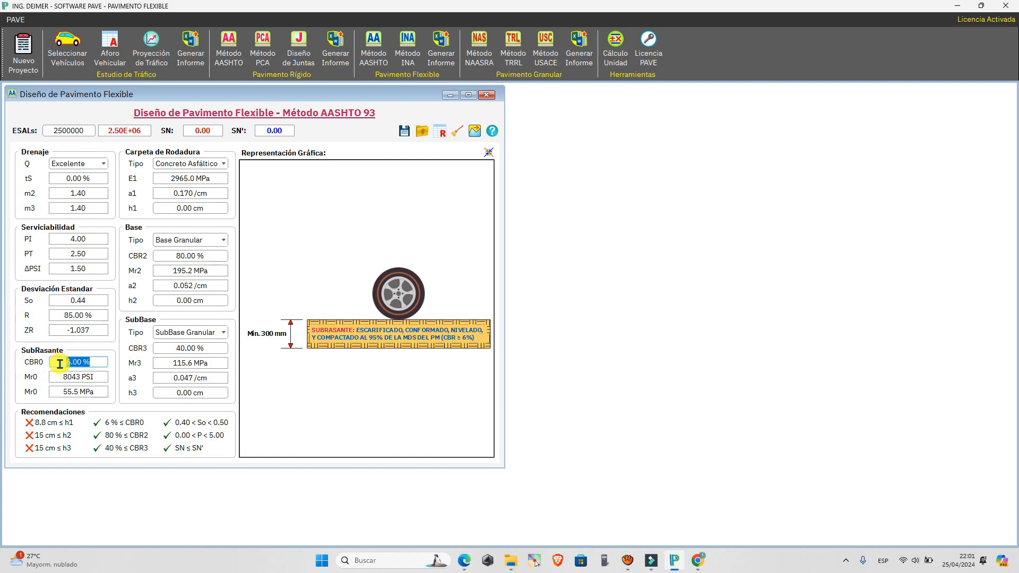
{"action": "type", "text": "9.50"}
{"action": "key", "text": "Return"}
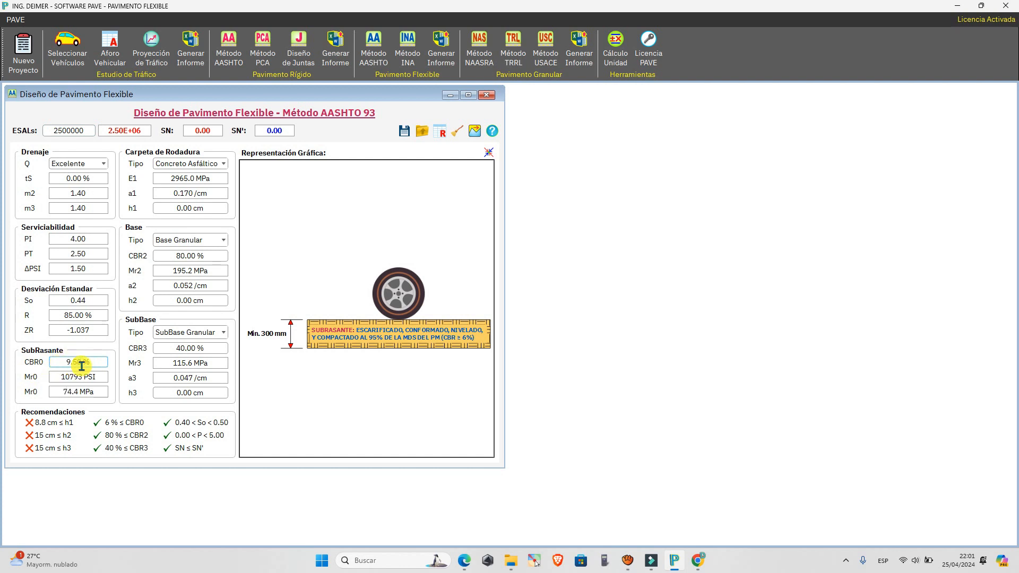
{"action": "left_click", "coordinate": [81, 364]}
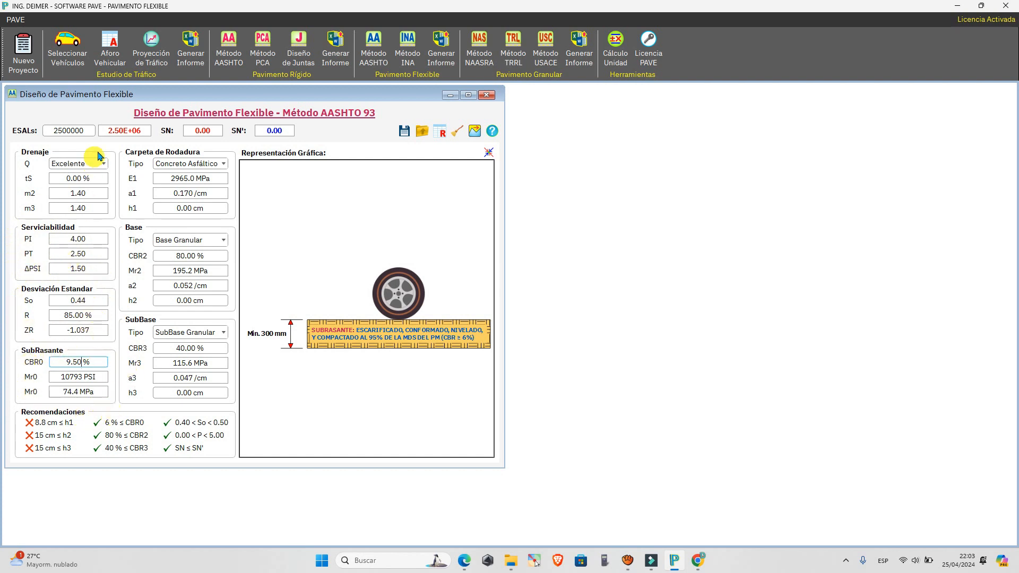
{"action": "left_click", "coordinate": [168, 133]}
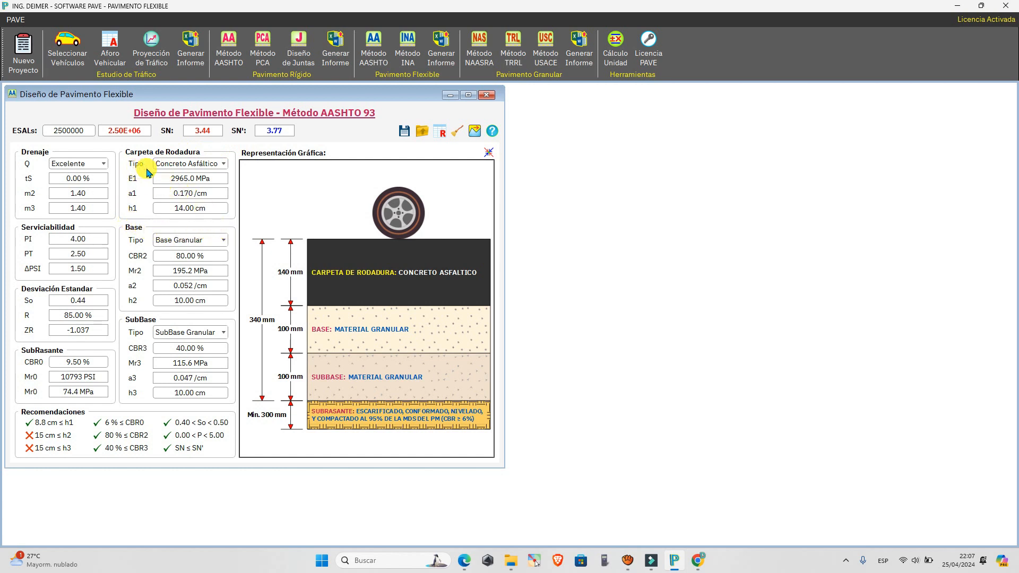
Consult the wearing course page of the PAVIMENTO FLEXIBLE PDF guide and select Concreto Asfáltico as the wearing course type in PAVE.
{"action": "left_click", "coordinate": [221, 168]}
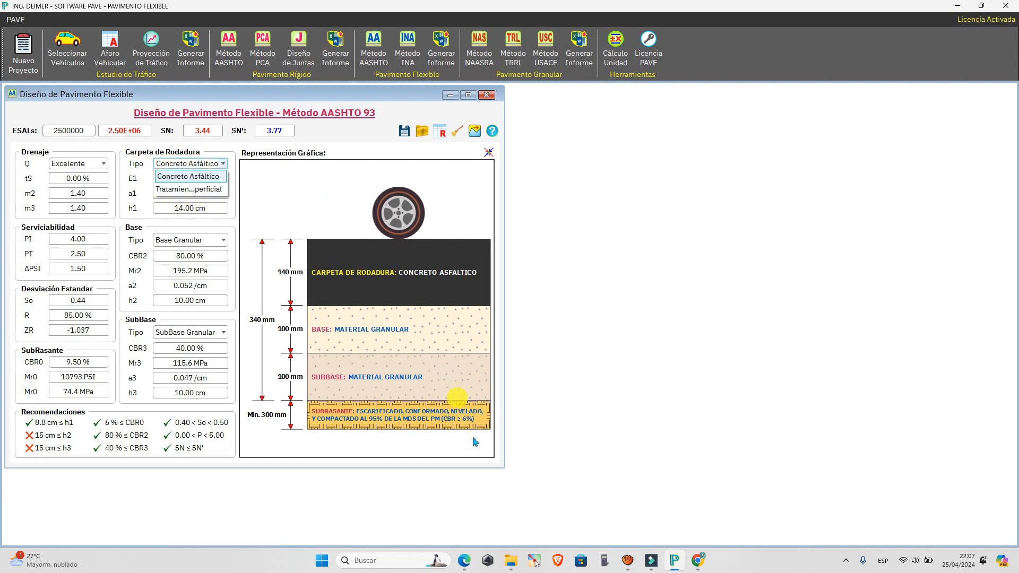
{"action": "key", "text": "alt+Tab"}
{"action": "scroll", "coordinate": [514, 413], "scroll_direction": "up", "scroll_amount": 3}
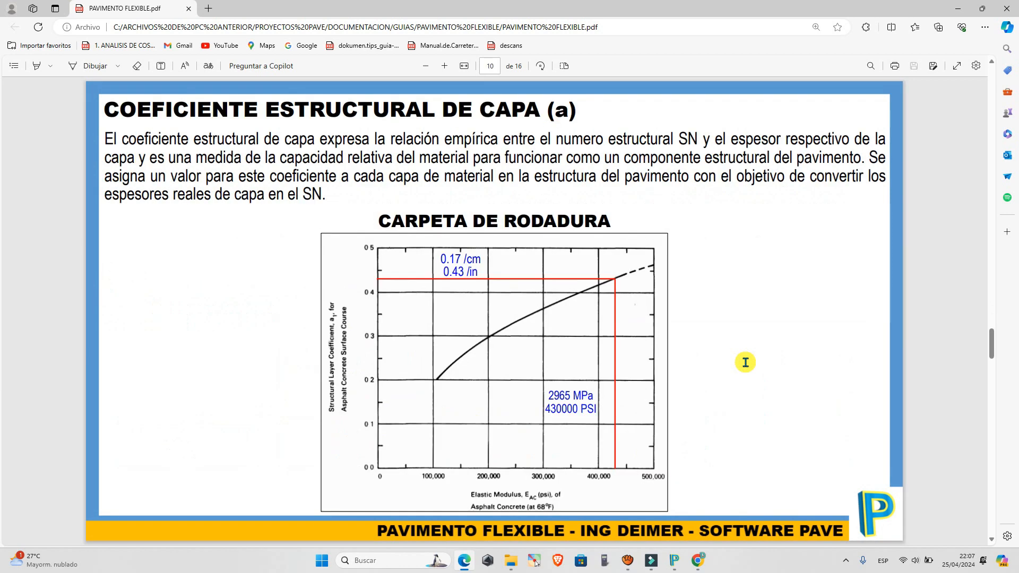
{"action": "left_click", "coordinate": [678, 565]}
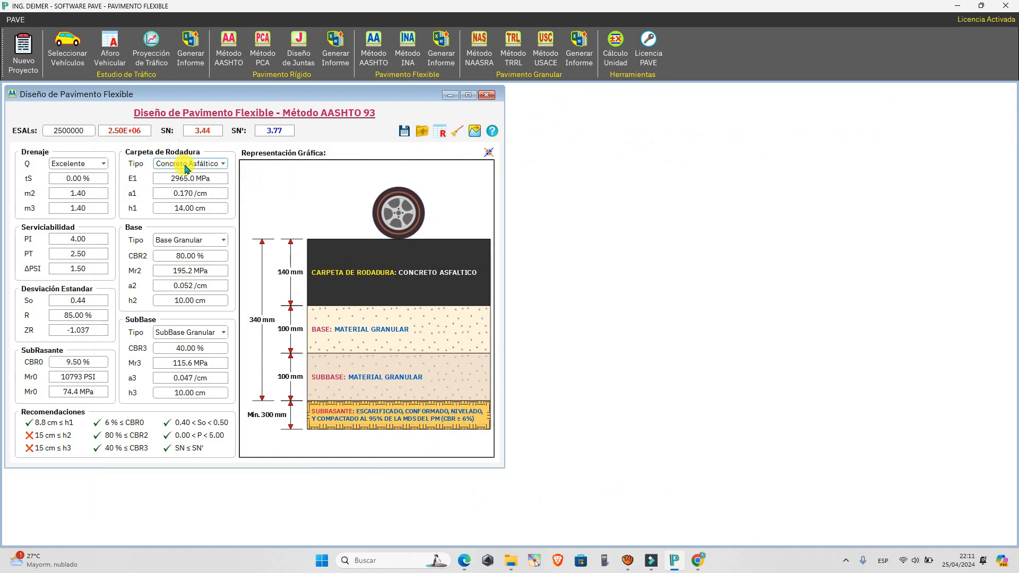
{"action": "left_click", "coordinate": [209, 167]}
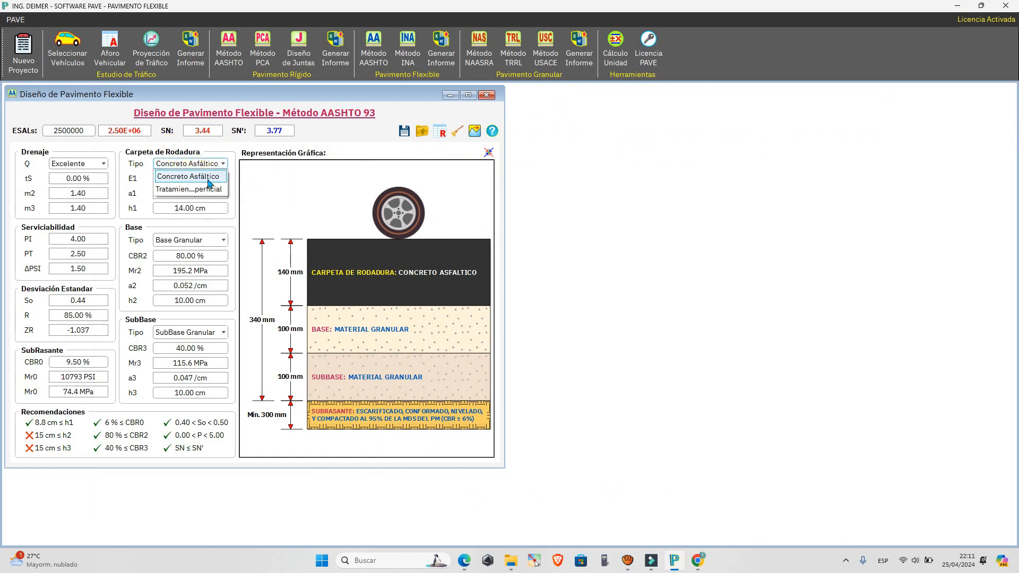
{"action": "left_click", "coordinate": [209, 180]}
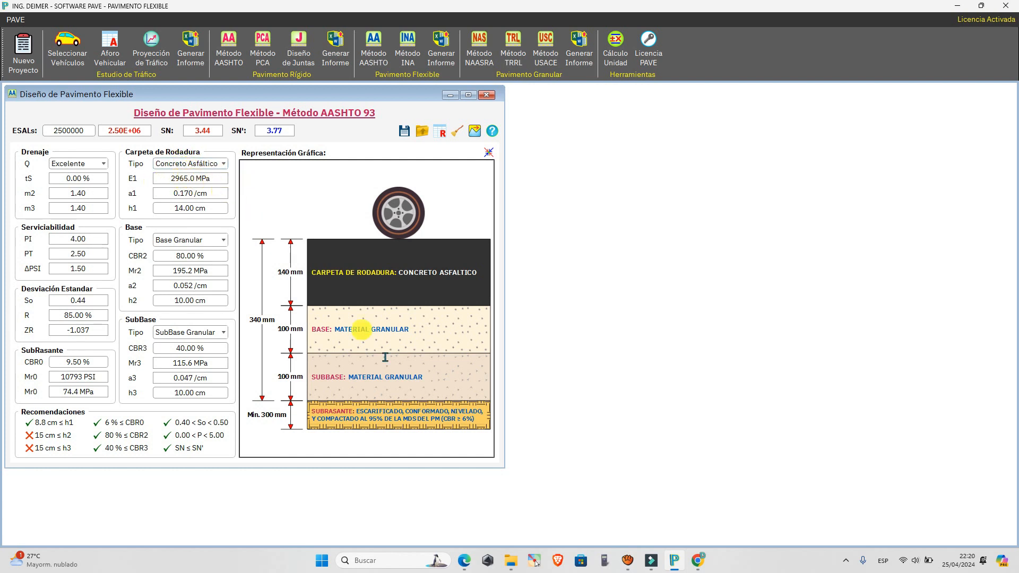
Compare the wearing course's E1 and a1 values in PAVE with the structural layer coefficient chart in the PDF guide.
{"action": "left_click", "coordinate": [465, 560]}
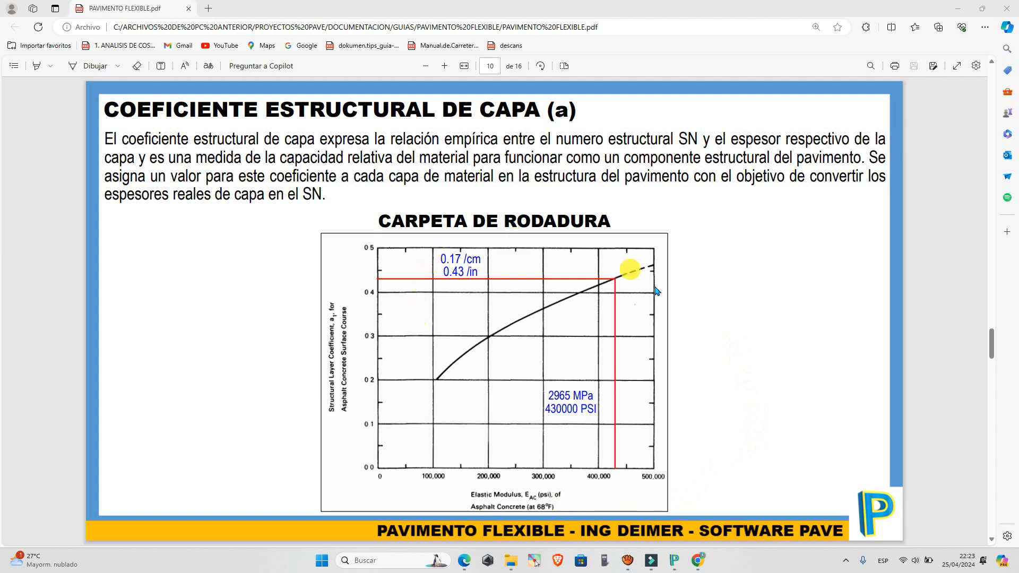
{"action": "left_click", "coordinate": [673, 561]}
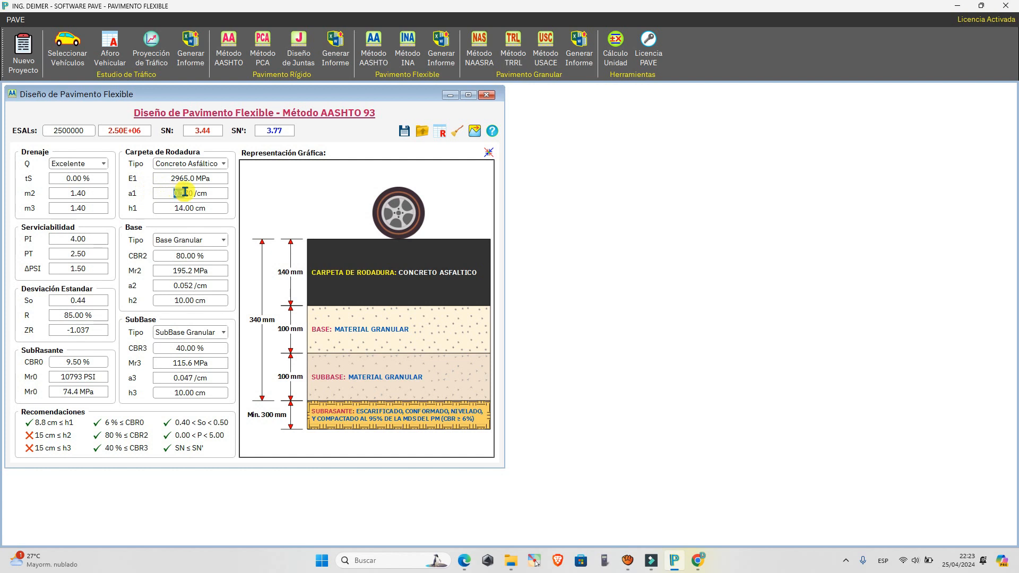
{"action": "left_click", "coordinate": [222, 197]}
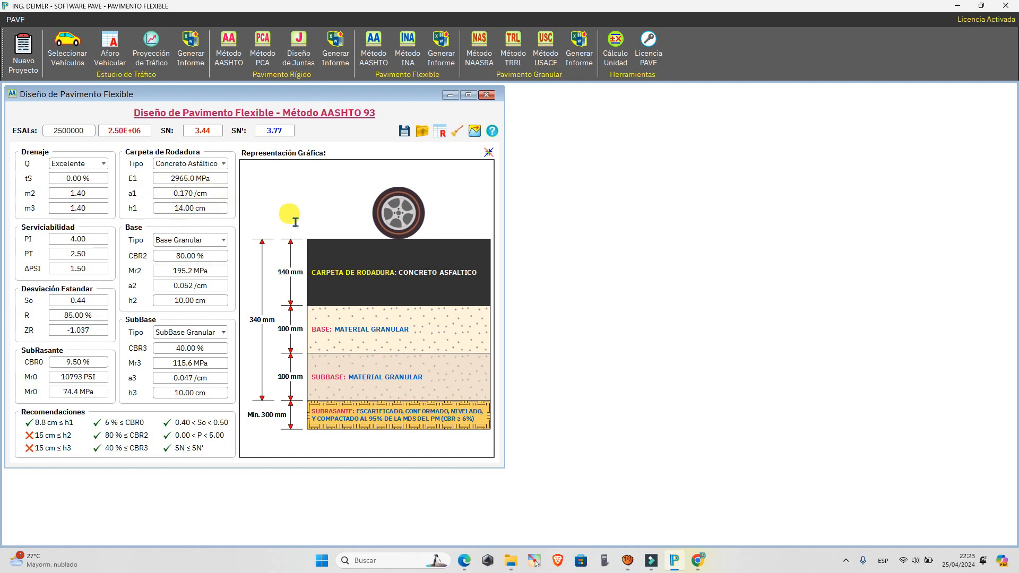
{"action": "left_click", "coordinate": [464, 560]}
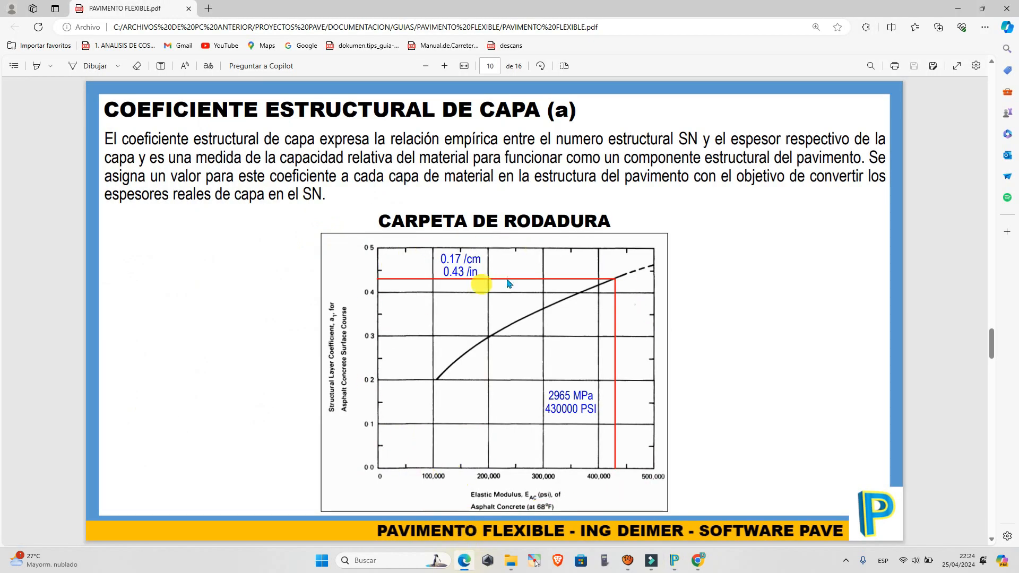
{"action": "left_click", "coordinate": [674, 559]}
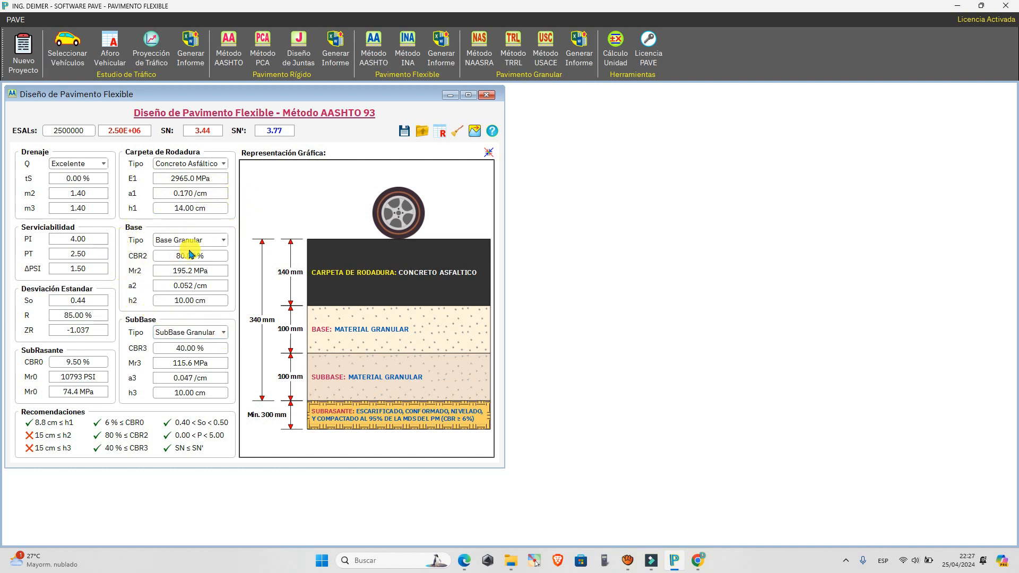
Review the available base layer types and keep Base Granular for the base.
{"action": "left_click", "coordinate": [220, 240]}
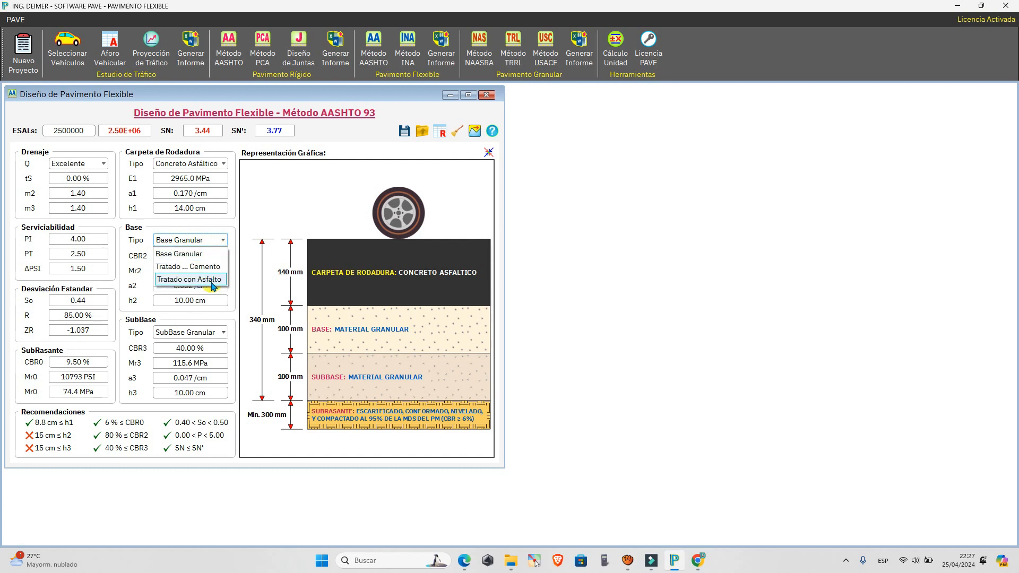
{"action": "left_click", "coordinate": [226, 258]}
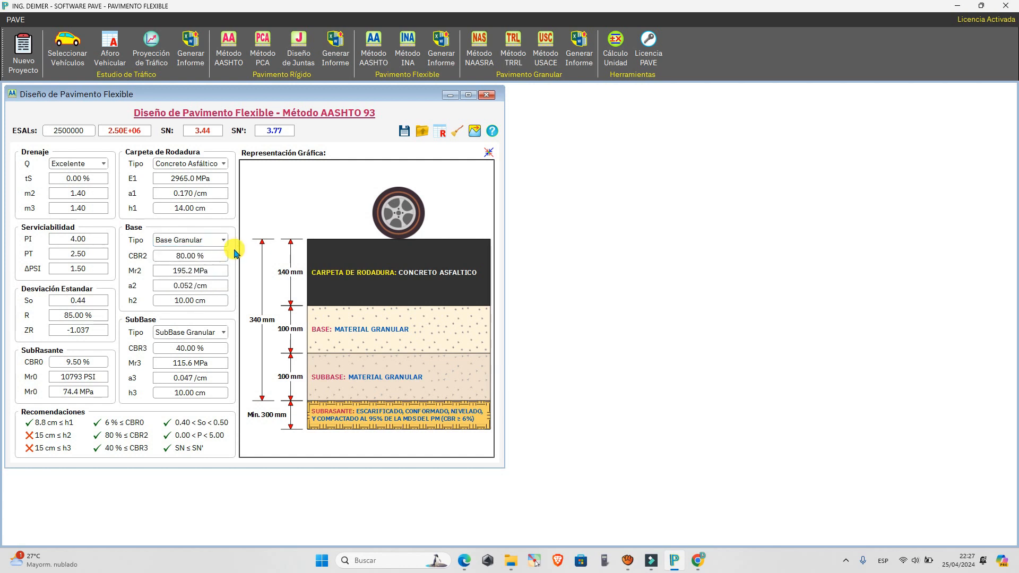
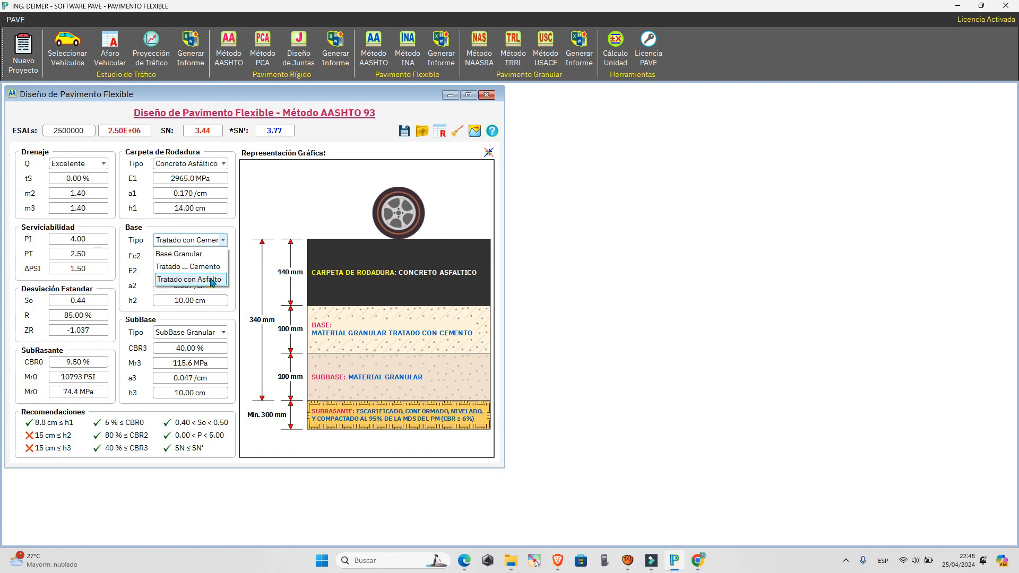
Select Tratado con Asfalto as the base type and compare its Ma2, E2 and a2 values with the asphalt-treated base chart in the PDF guide.
{"action": "left_click", "coordinate": [211, 280]}
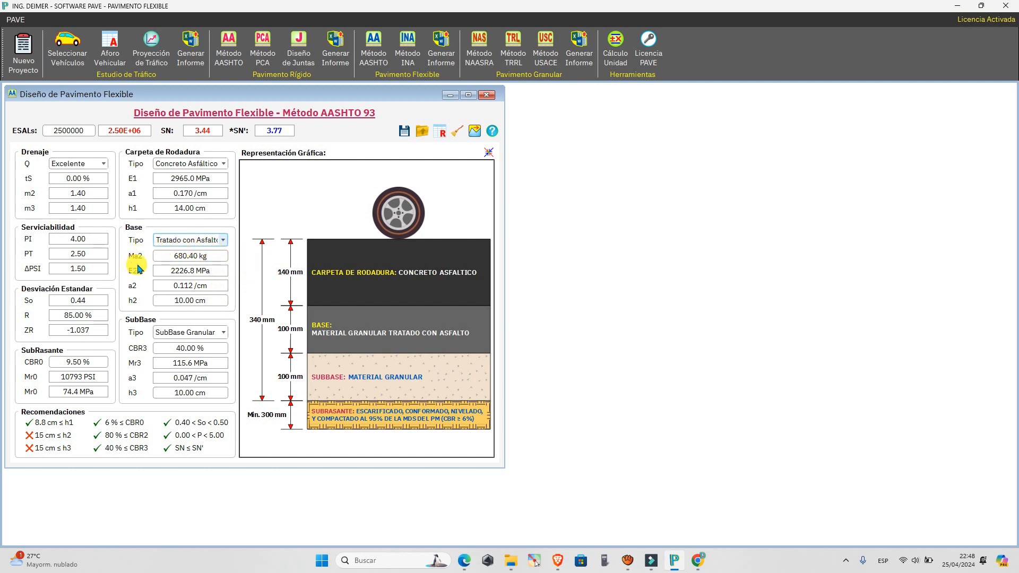
{"action": "left_click", "coordinate": [214, 258]}
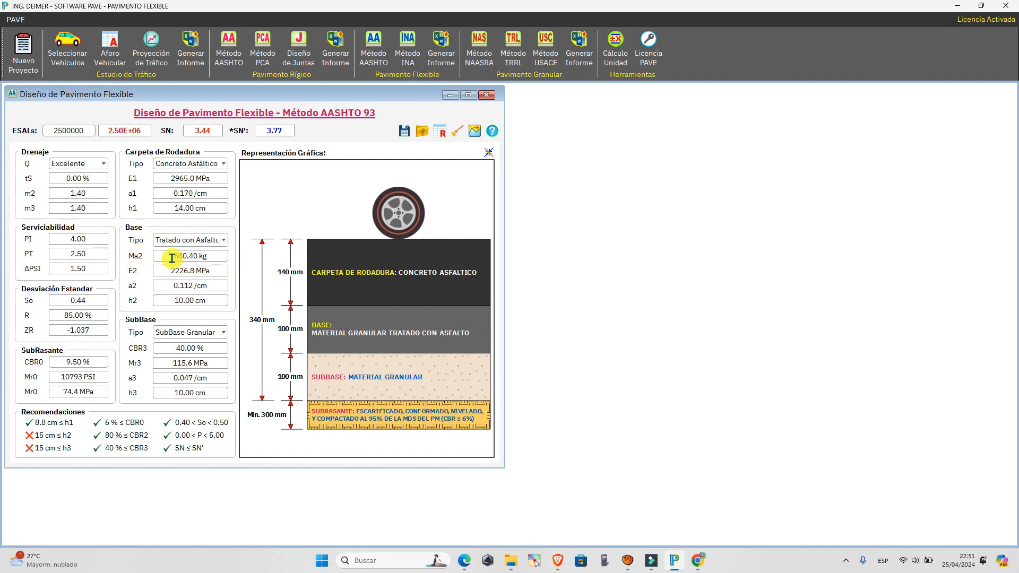
{"action": "mouse_move", "coordinate": [465, 557]}
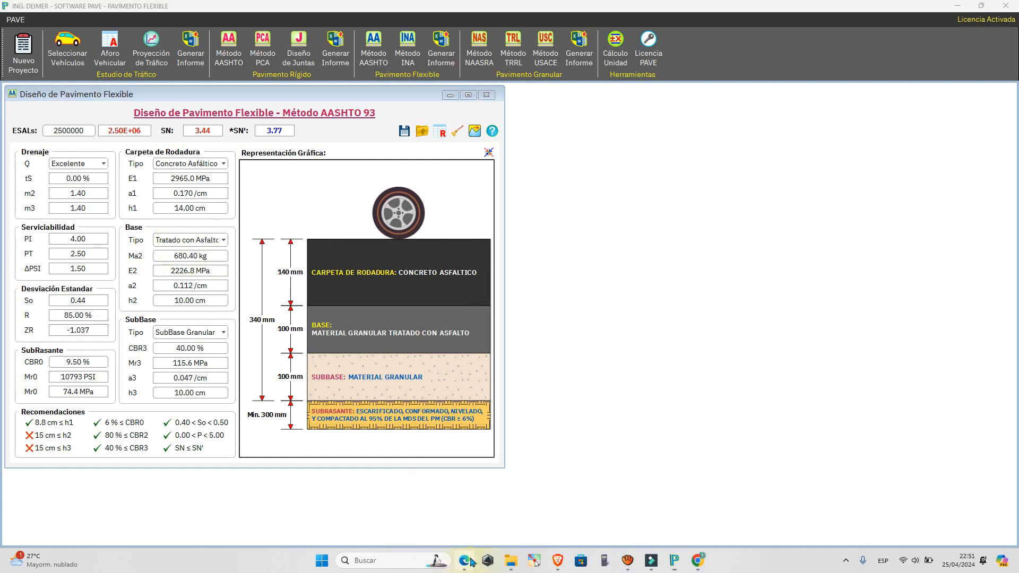
{"action": "left_click", "coordinate": [452, 521]}
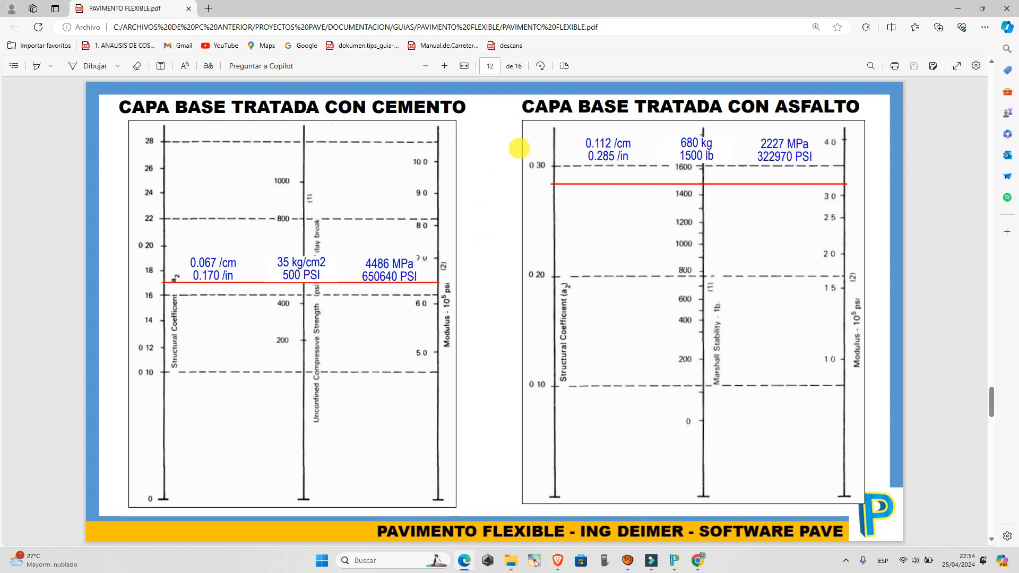
{"action": "left_click", "coordinate": [674, 560]}
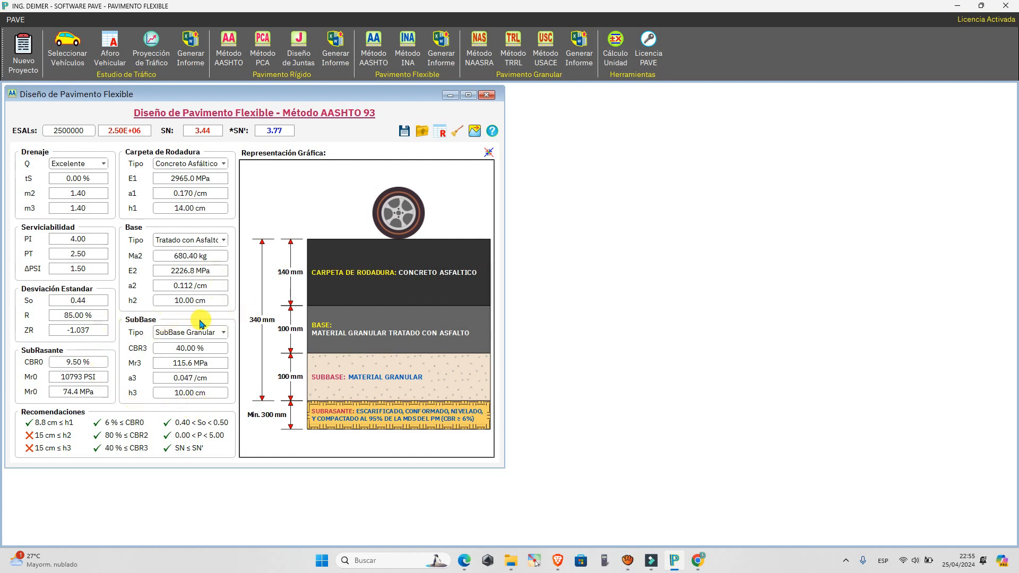
Keep SubBase Granular as the subbase type and compare its CBR3, Mr3 and a3 values with the Capa SubBase chart in the PDF guide.
{"action": "left_click", "coordinate": [185, 330]}
{"action": "left_click", "coordinate": [191, 342]}
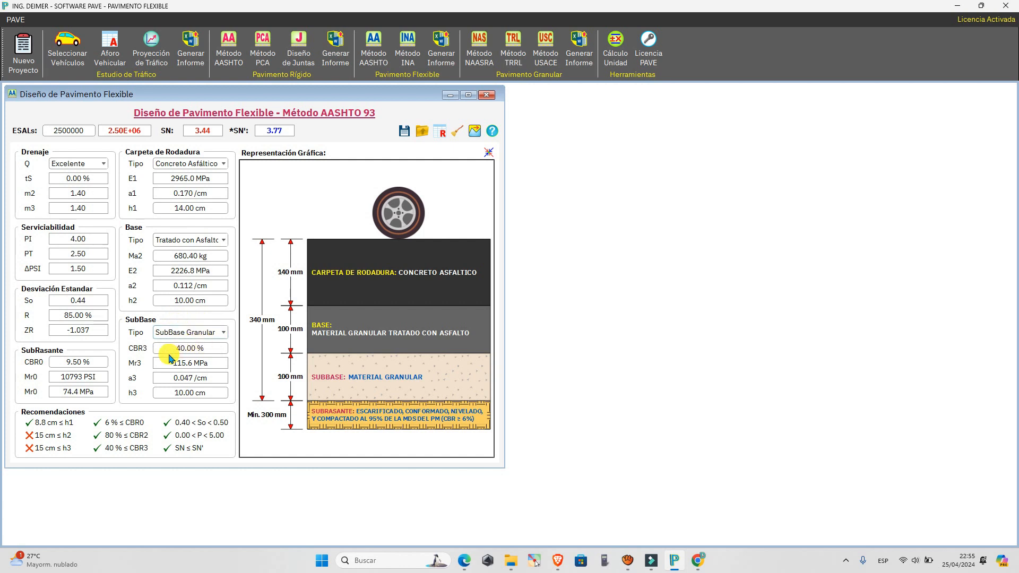
{"action": "left_click_drag", "start_coordinate": [174, 350], "coordinate": [220, 351]}
{"action": "left_click", "coordinate": [219, 351]}
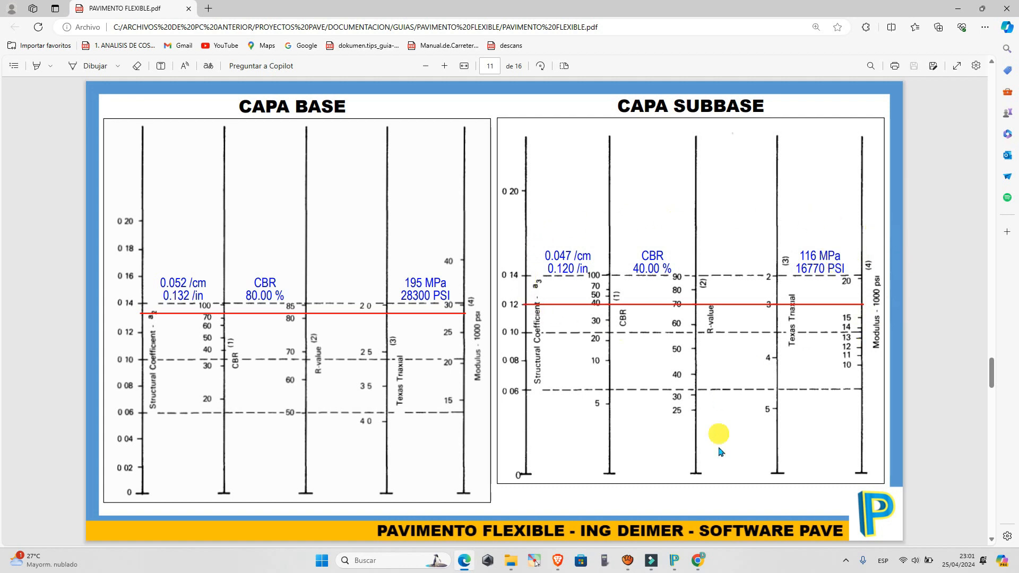
{"action": "left_click", "coordinate": [680, 561]}
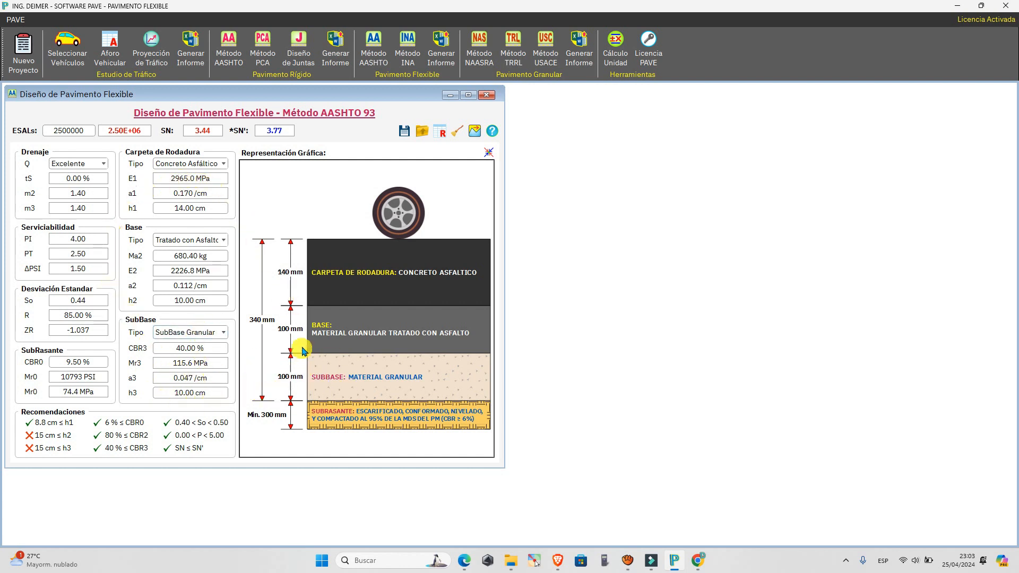
Review the structural layer coefficient charts and the structural number (SN) equation in the PDF guide, returning to the design in PAVE.
{"action": "left_click", "coordinate": [472, 567]}
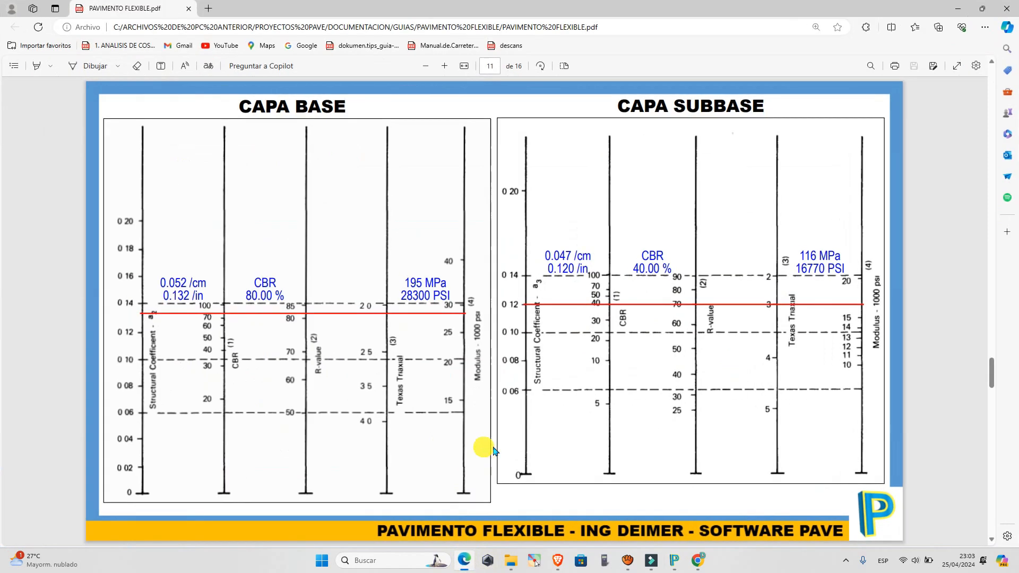
{"action": "scroll", "coordinate": [522, 453], "scroll_direction": "down", "scroll_amount": 1}
{"action": "scroll", "coordinate": [522, 454], "scroll_direction": "up", "scroll_amount": 2}
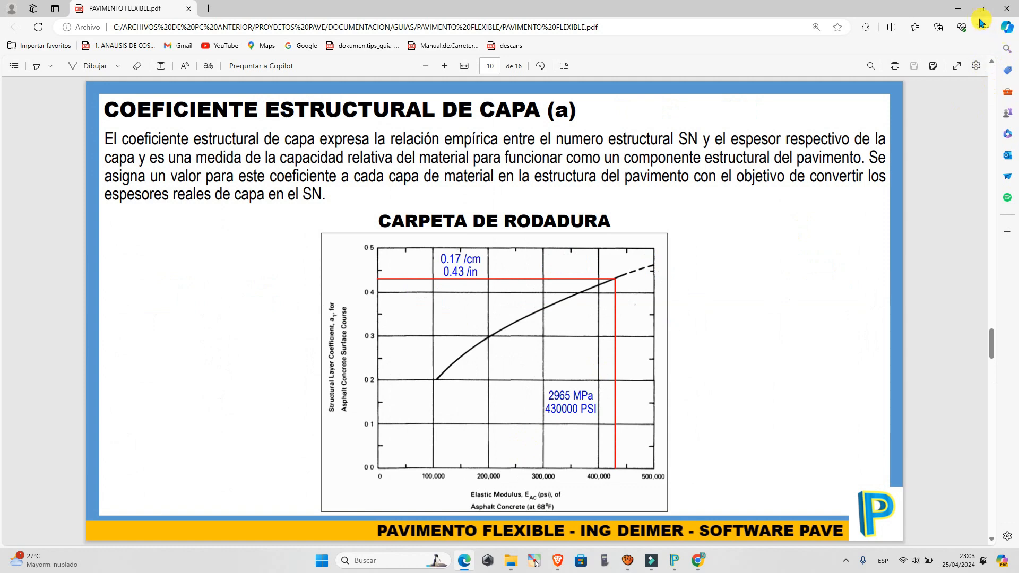
{"action": "left_click", "coordinate": [958, 9]}
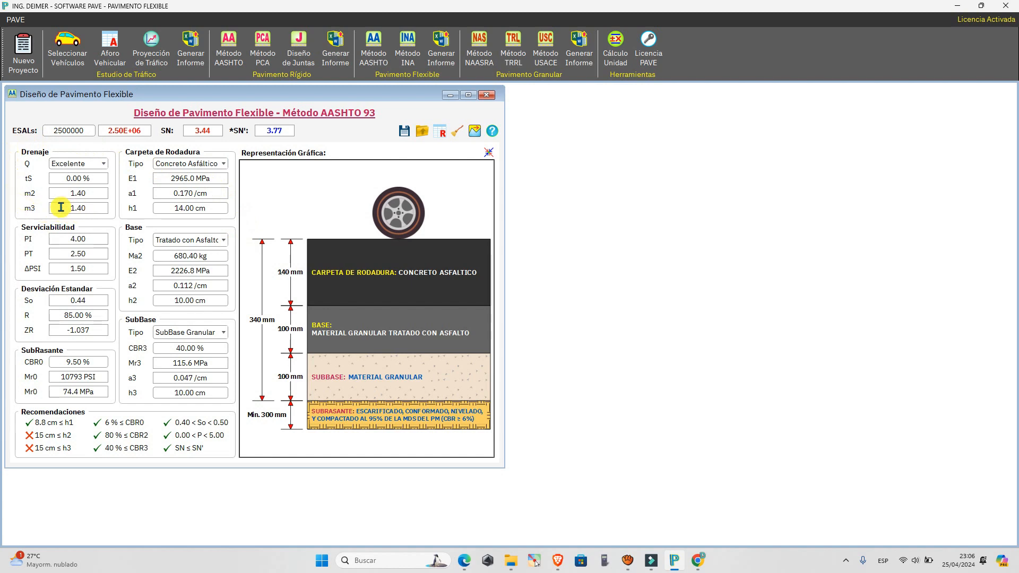
{"action": "left_click", "coordinate": [464, 560]}
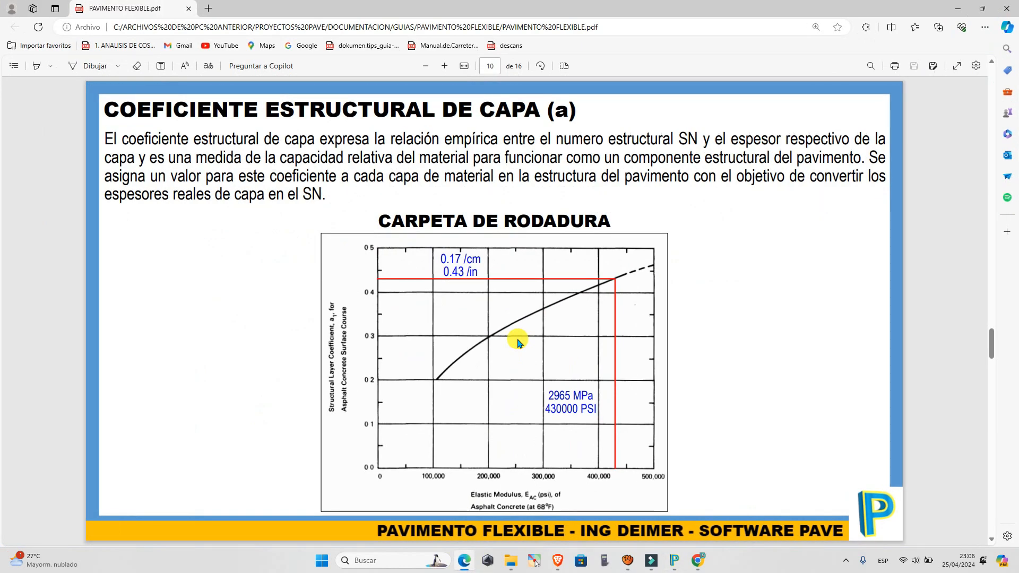
{"action": "scroll", "coordinate": [519, 342], "scroll_direction": "up", "scroll_amount": 1}
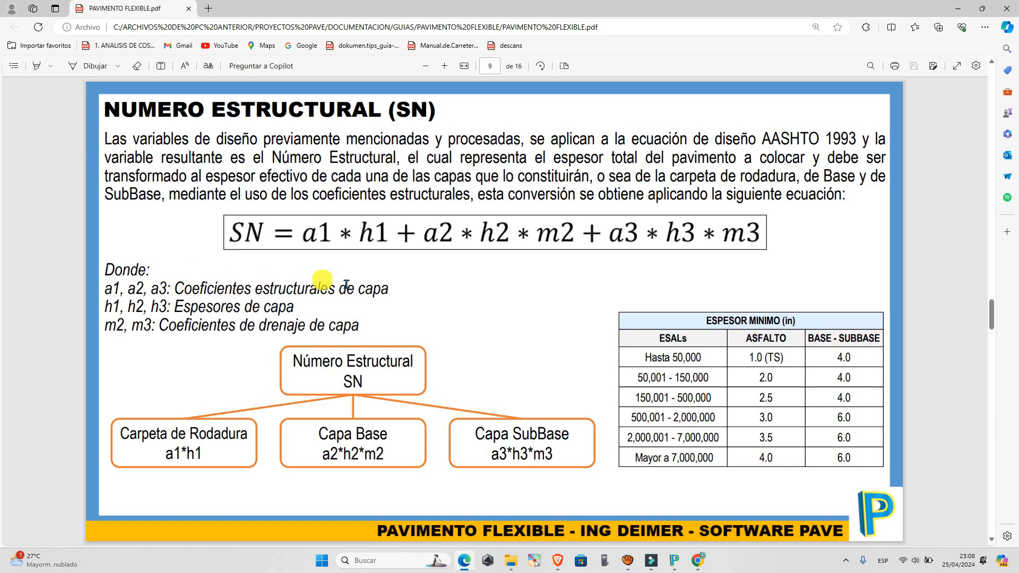
{"action": "left_click", "coordinate": [674, 559]}
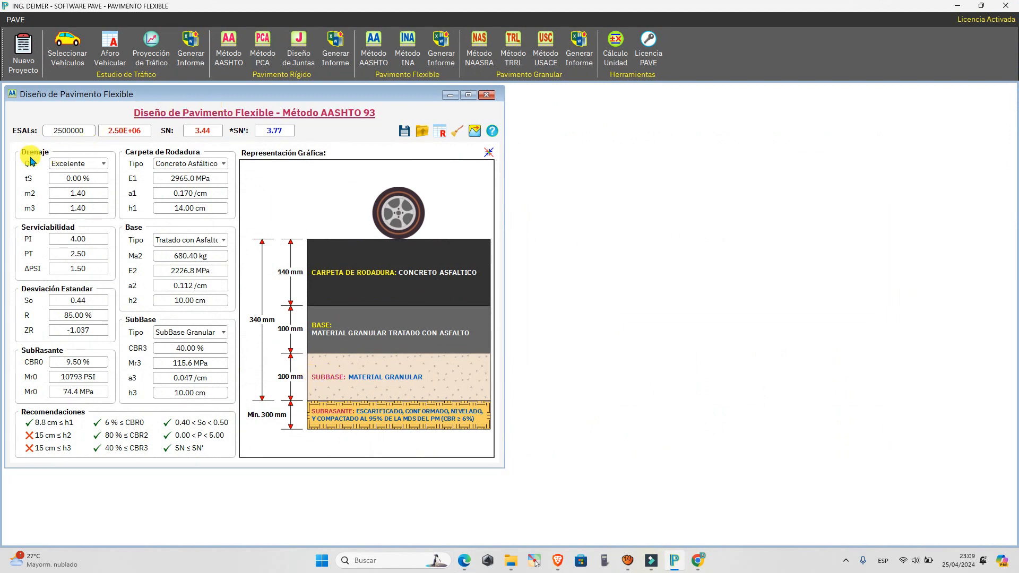
Set the drainage quality Q to Bueno and tS to 4.50 %, and check the drainage coefficients' role in the guide's SN equation.
{"action": "left_click", "coordinate": [79, 164]}
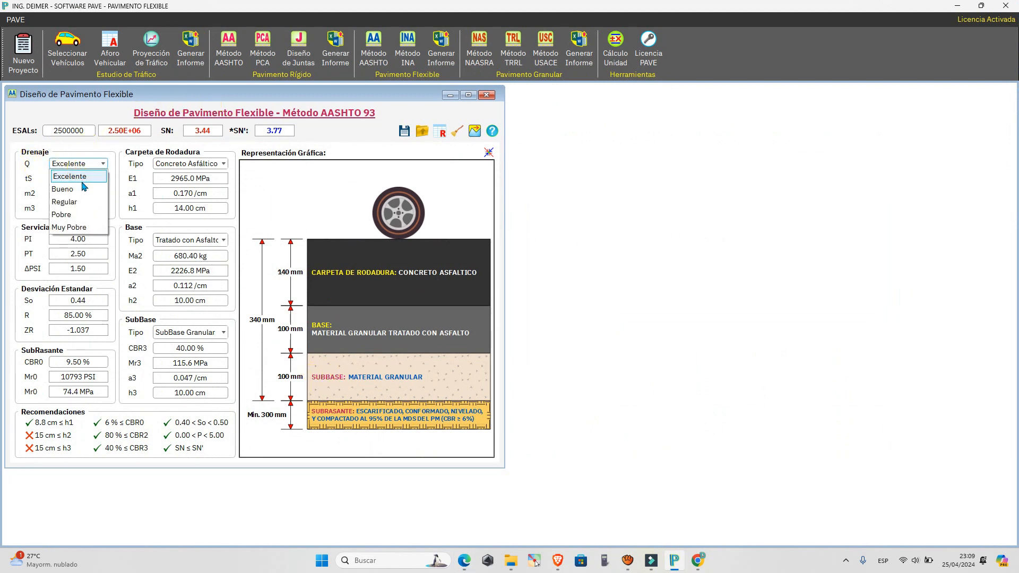
{"action": "left_click", "coordinate": [82, 187]}
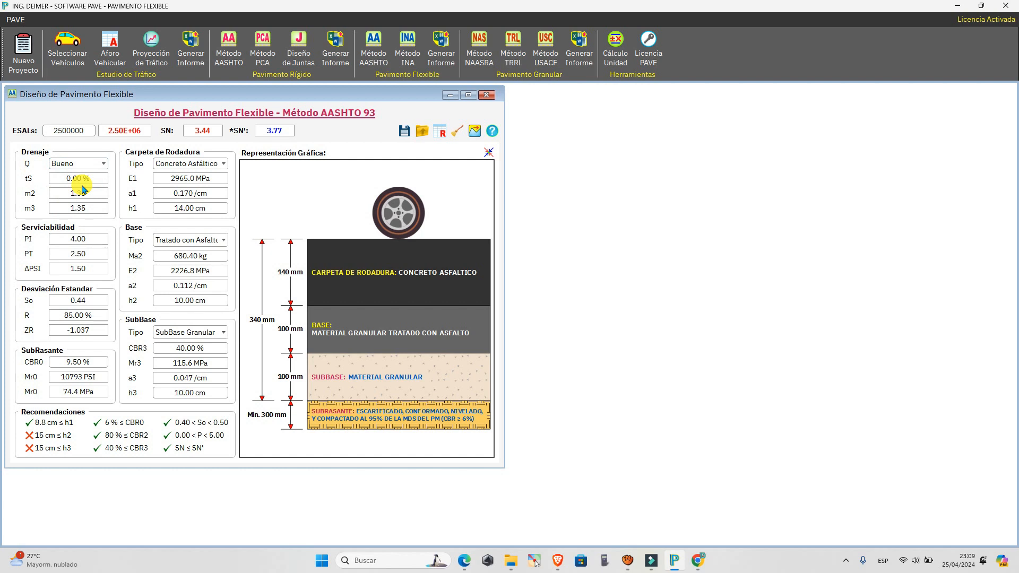
{"action": "mouse_move", "coordinate": [34, 184]}
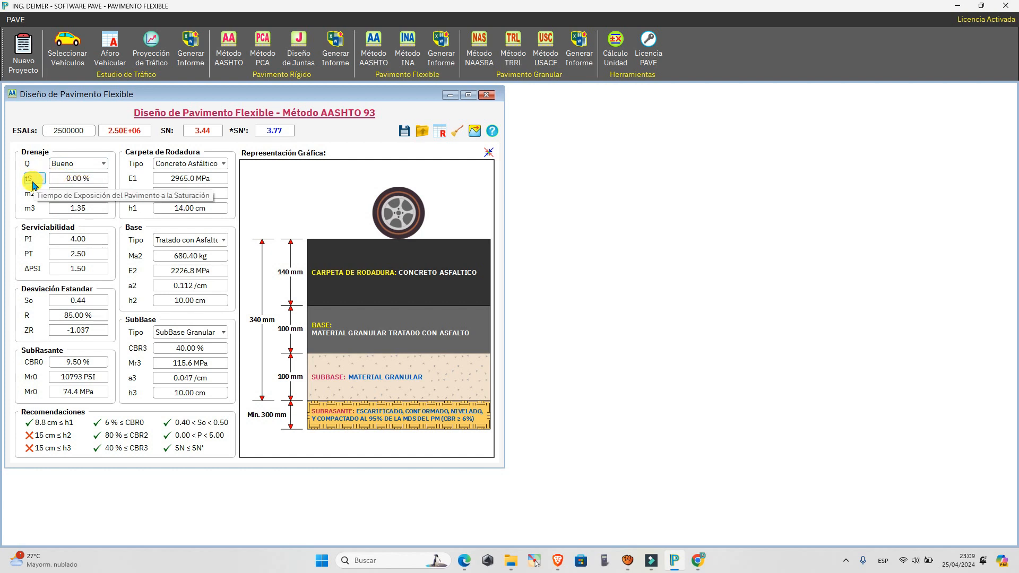
{"action": "left_click_drag", "start_coordinate": [94, 178], "coordinate": [64, 174]}
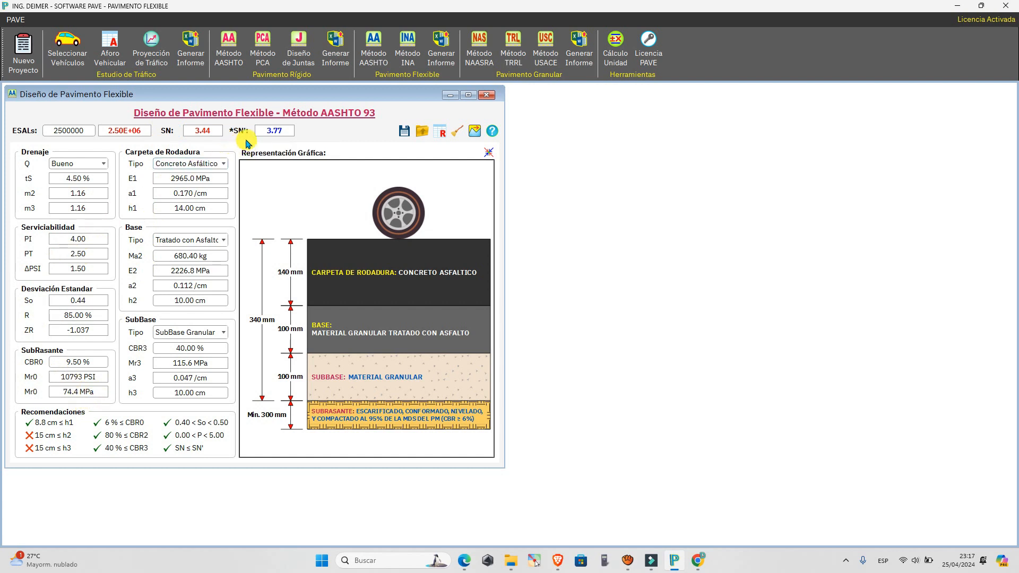
{"action": "left_click", "coordinate": [465, 560]}
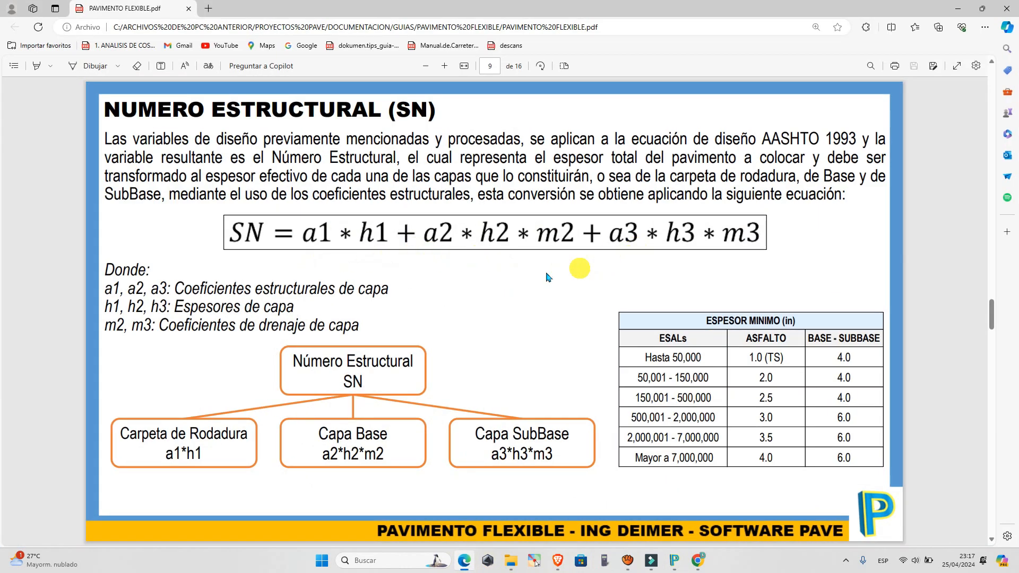
{"action": "left_click", "coordinate": [958, 8]}
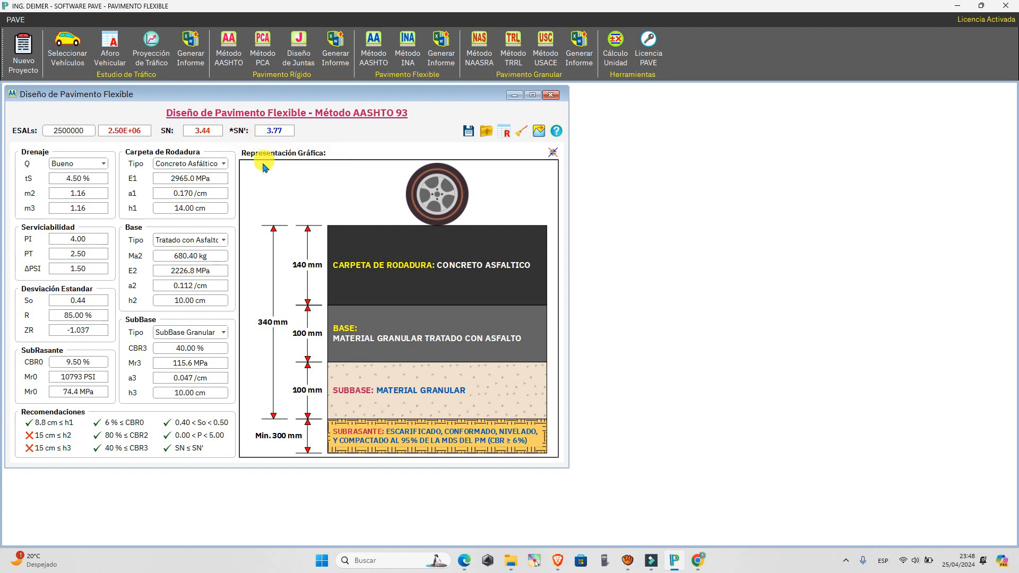
Change the base type to Base Granular and set its thickness h2 to 15 cm.
{"action": "left_click", "coordinate": [197, 244]}
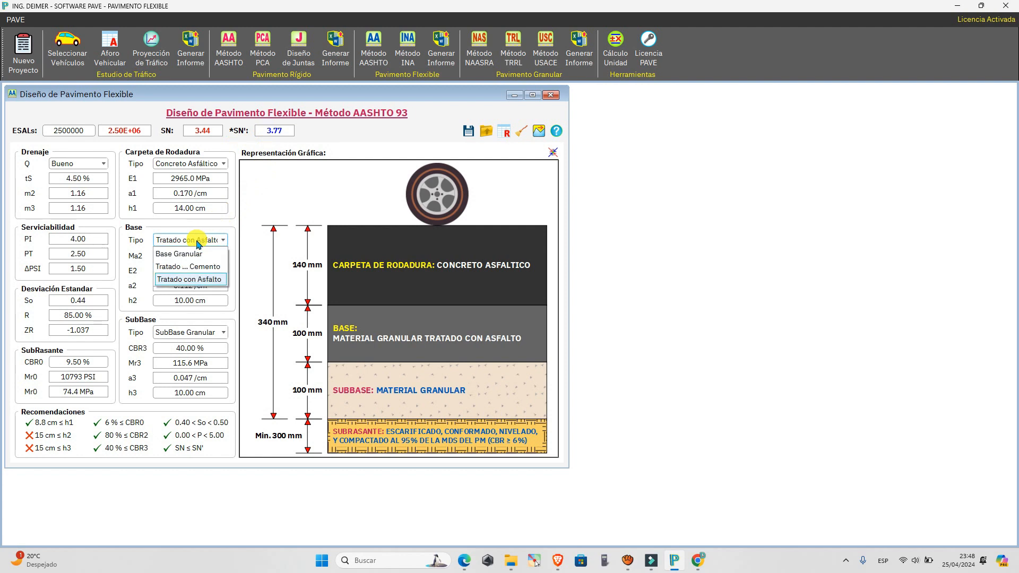
{"action": "left_click", "coordinate": [197, 254]}
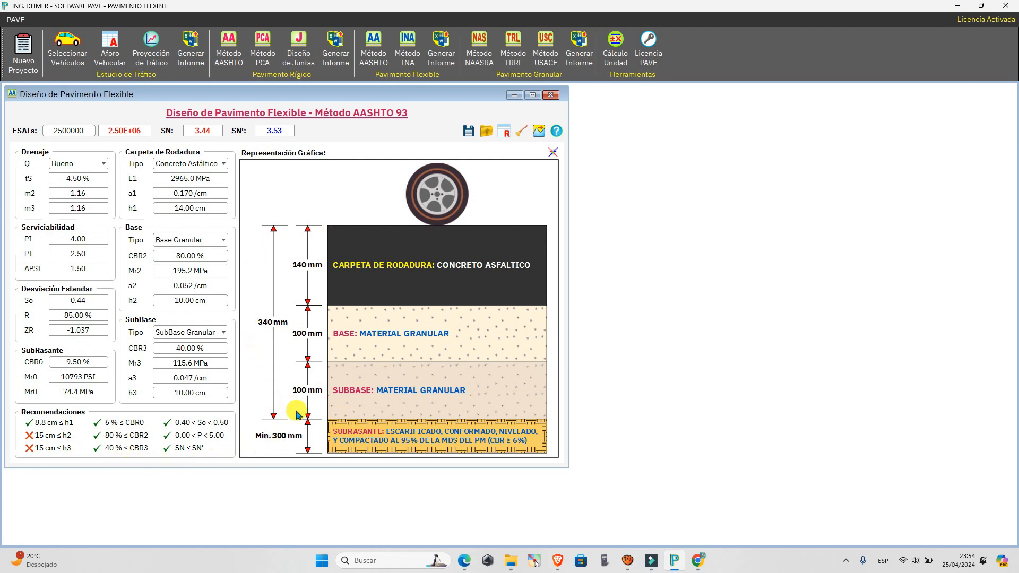
{"action": "left_click", "coordinate": [210, 303]}
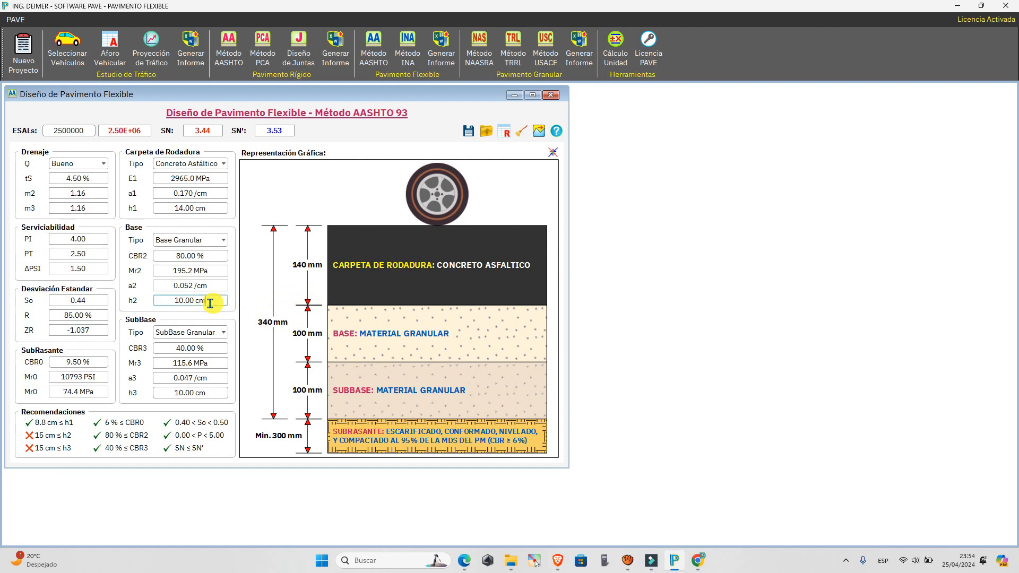
{"action": "left_click_drag", "start_coordinate": [210, 303], "coordinate": [160, 305]}
{"action": "type", "text": "15"}
{"action": "key", "text": "Return"}
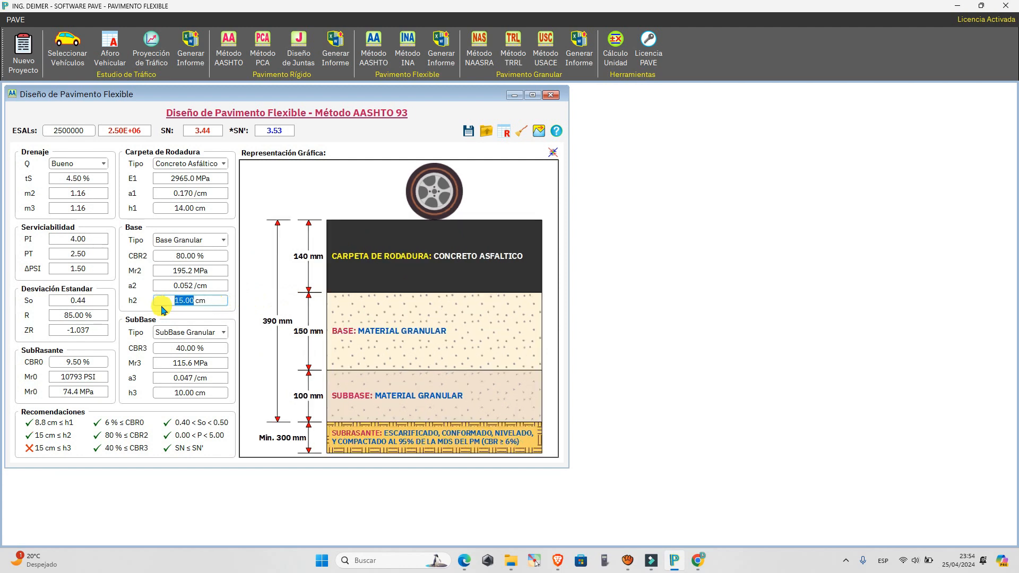
Set the subbase thickness h3 to 15 cm.
{"action": "left_click_drag", "start_coordinate": [210, 393], "coordinate": [160, 394]}
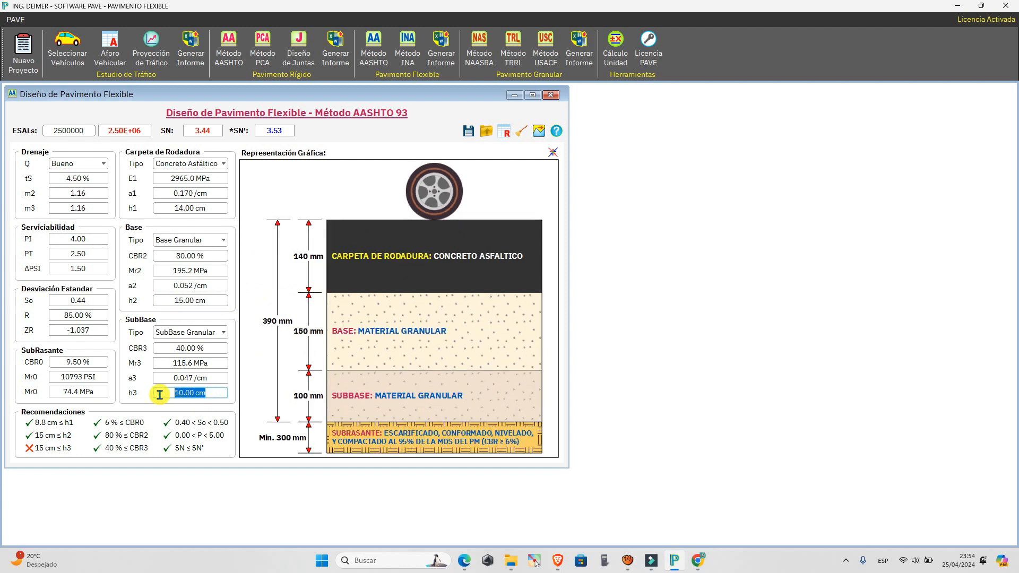
{"action": "type", "text": "15"}
{"action": "key", "text": "Return"}
{"action": "left_click", "coordinate": [227, 398]}
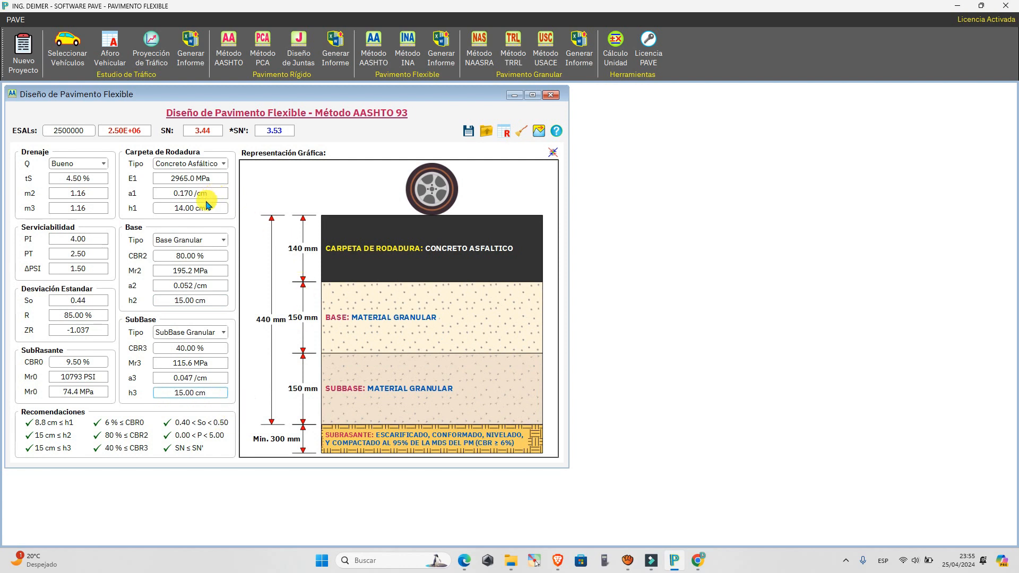
Try a wearing course thickness h1 of 12 cm and recalculate the assumed structural number SN'.
{"action": "left_click_drag", "start_coordinate": [211, 208], "coordinate": [171, 212]}
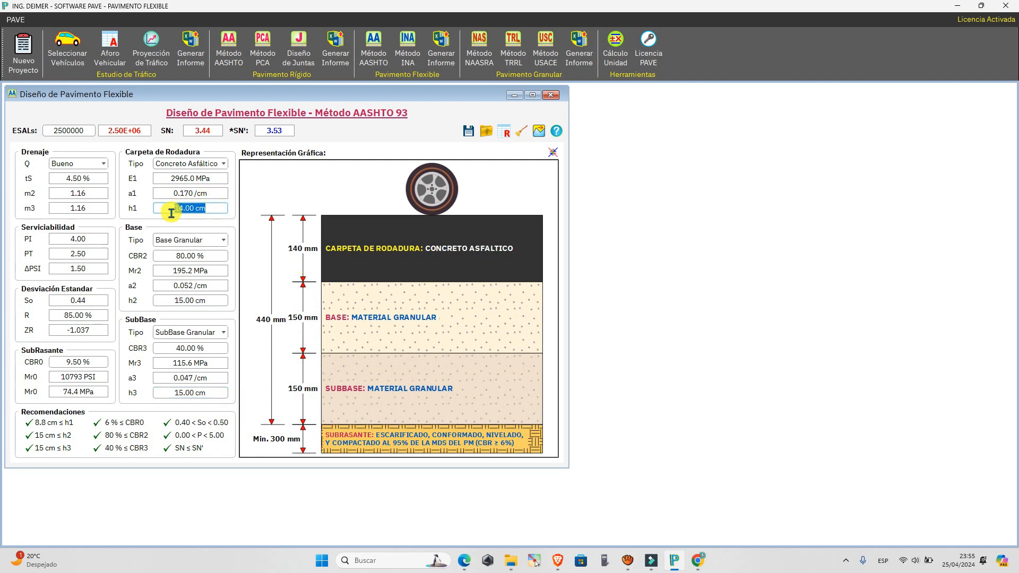
{"action": "type", "text": "12"}
{"action": "key", "text": "Return"}
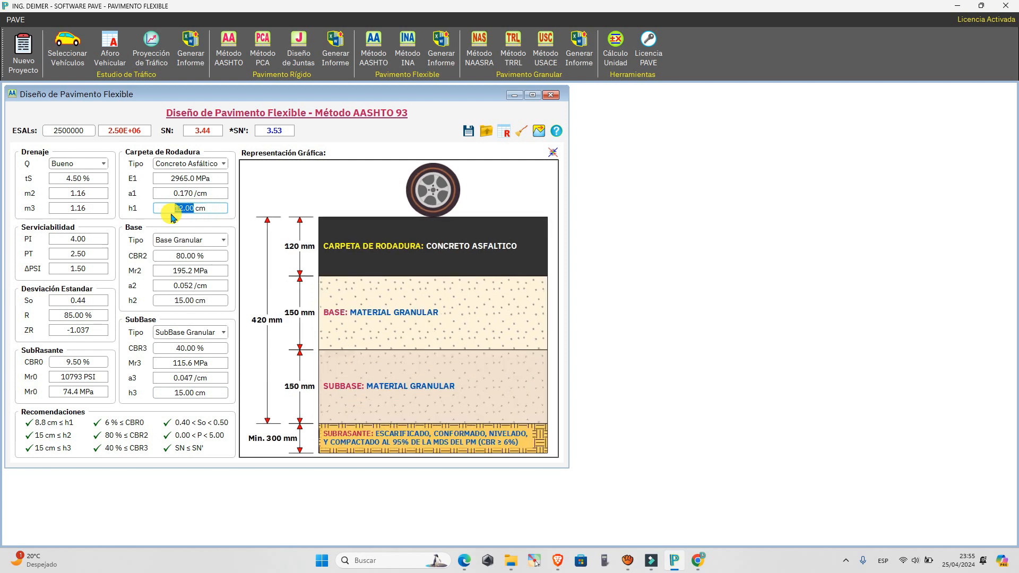
{"action": "left_click", "coordinate": [221, 208]}
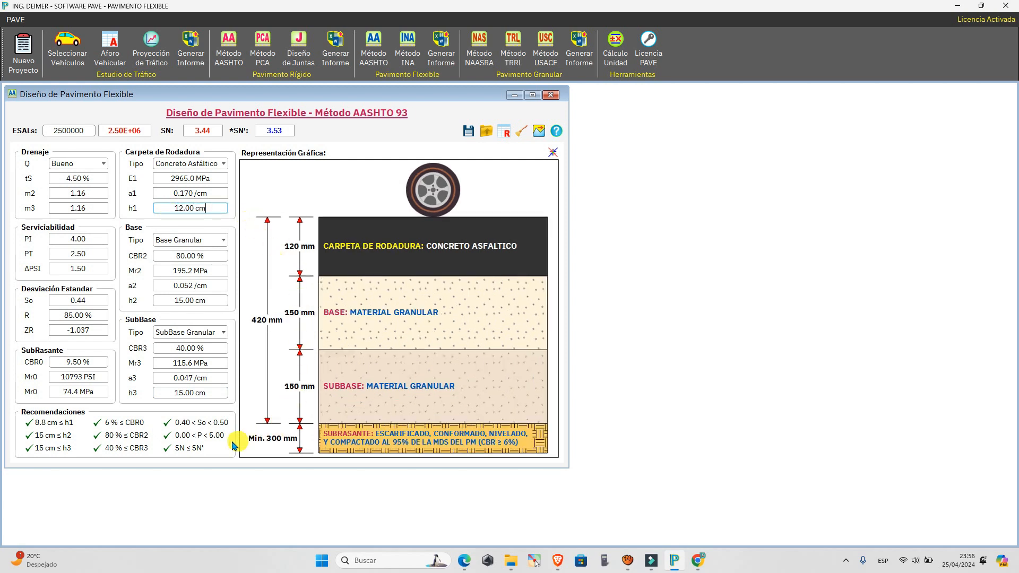
{"action": "left_click", "coordinate": [241, 135]}
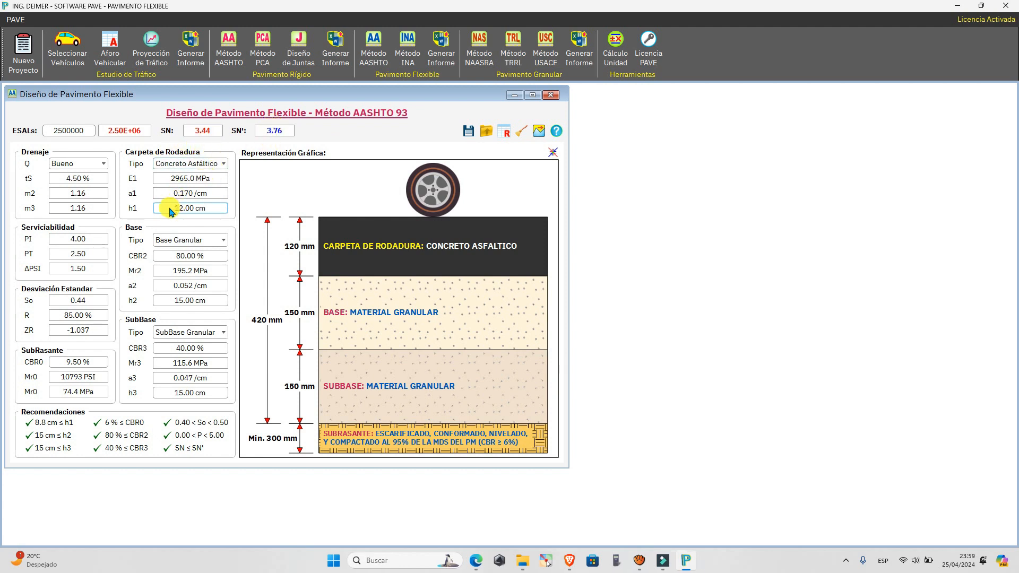
Try a wearing course thickness h1 of 10 cm and recalculate the assumed structural number SN'.
{"action": "left_click_drag", "start_coordinate": [212, 209], "coordinate": [171, 212]}
{"action": "type", "text": "10"}
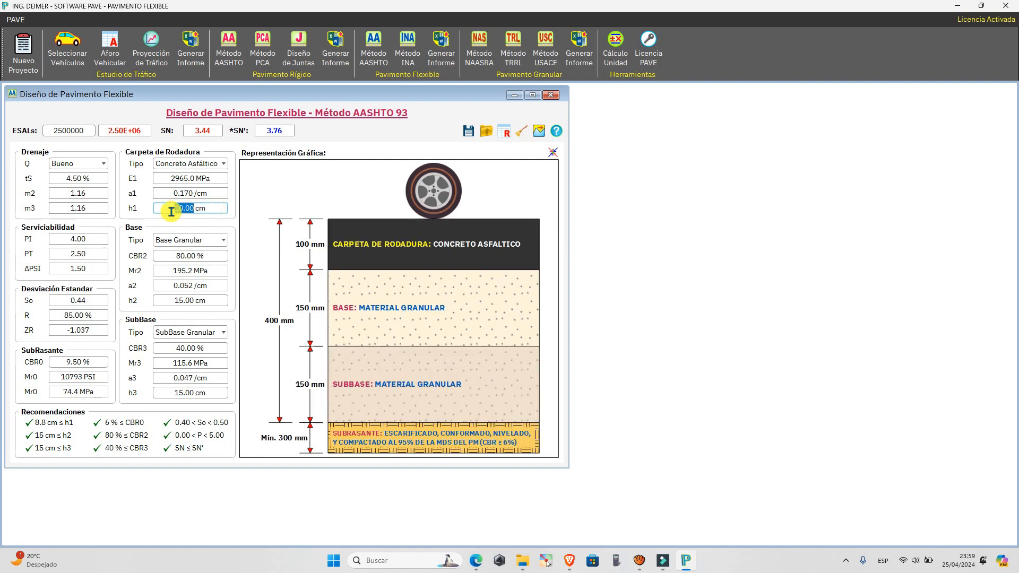
{"action": "left_click", "coordinate": [238, 131]}
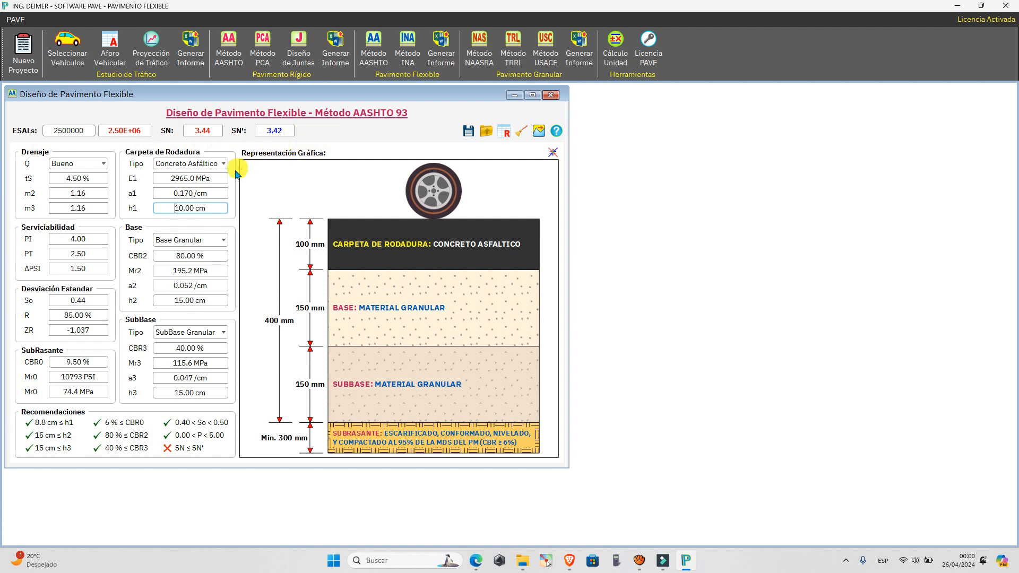
Set the wearing course thickness h1 to 11 cm and recalculate the assumed structural number SN'.
{"action": "left_click_drag", "start_coordinate": [214, 210], "coordinate": [172, 210]}
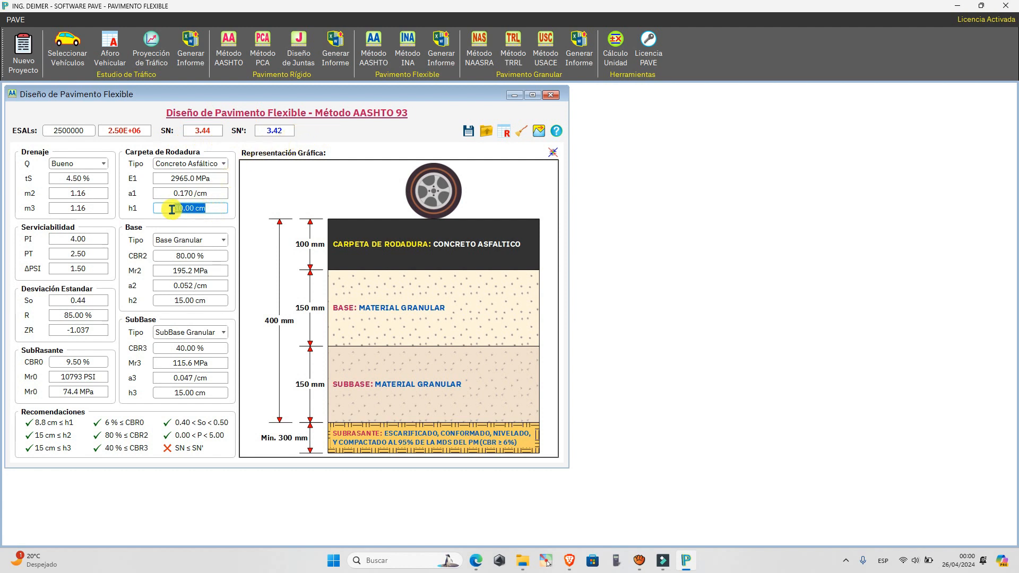
{"action": "type", "text": "11"}
{"action": "key", "text": "Return"}
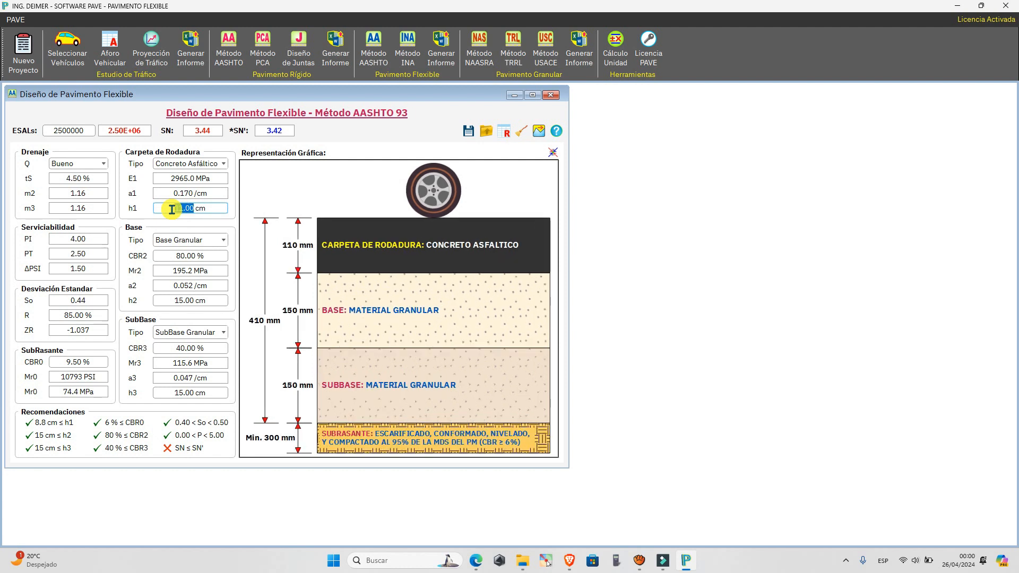
{"action": "left_click", "coordinate": [234, 133]}
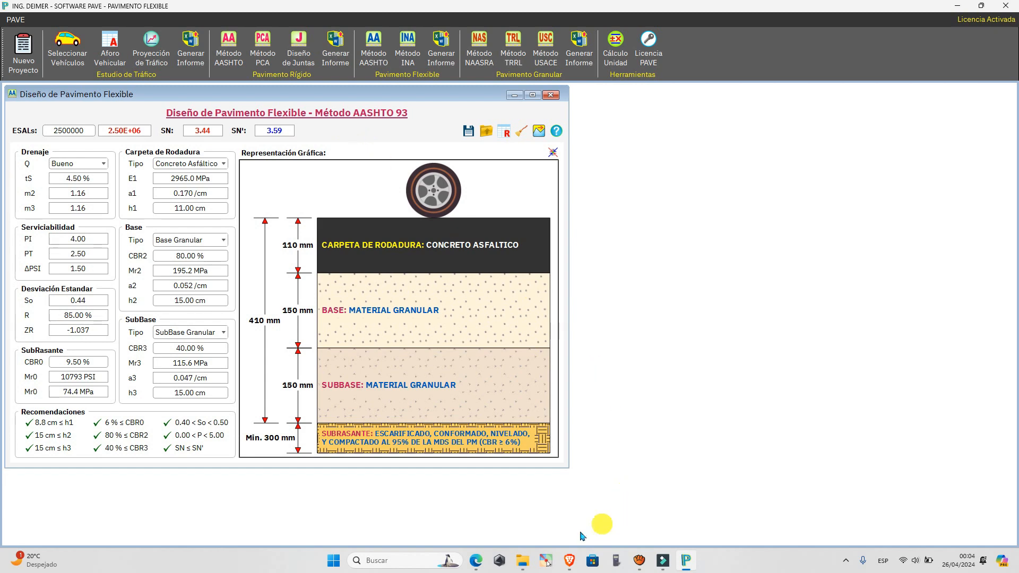
Switch to the structural number (SN) page of the PAVIMENTO FLEXIBLE PDF guide.
{"action": "left_click", "coordinate": [475, 561]}
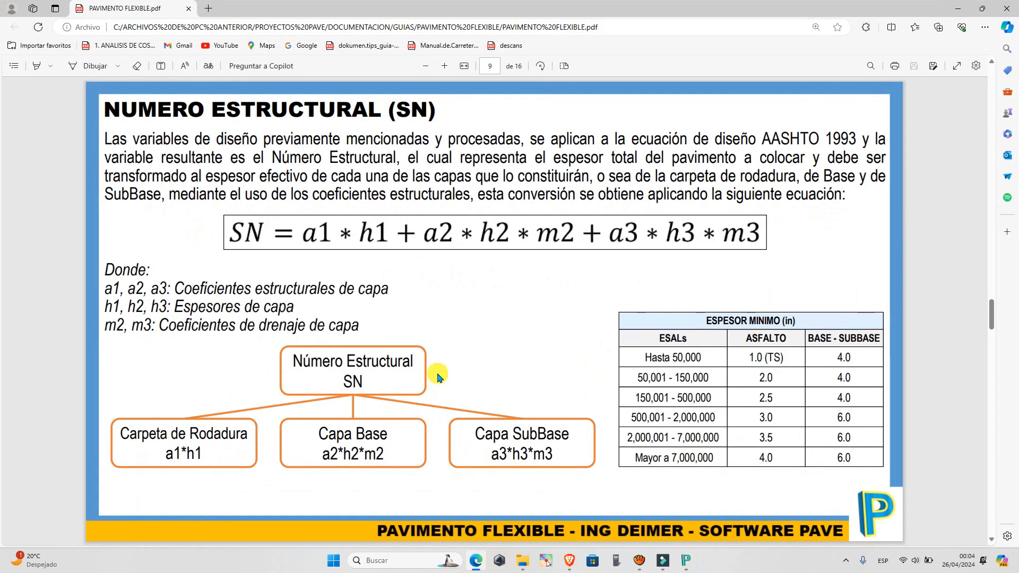